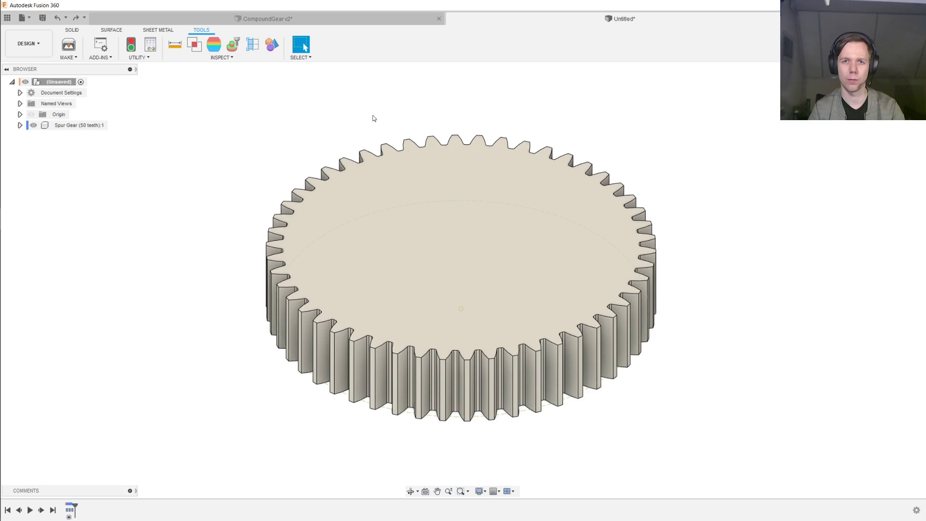
Run the SpurGear script to generate a 20-tooth gear with 30 mm thickness
{"action": "left_click", "coordinate": [105, 54]}
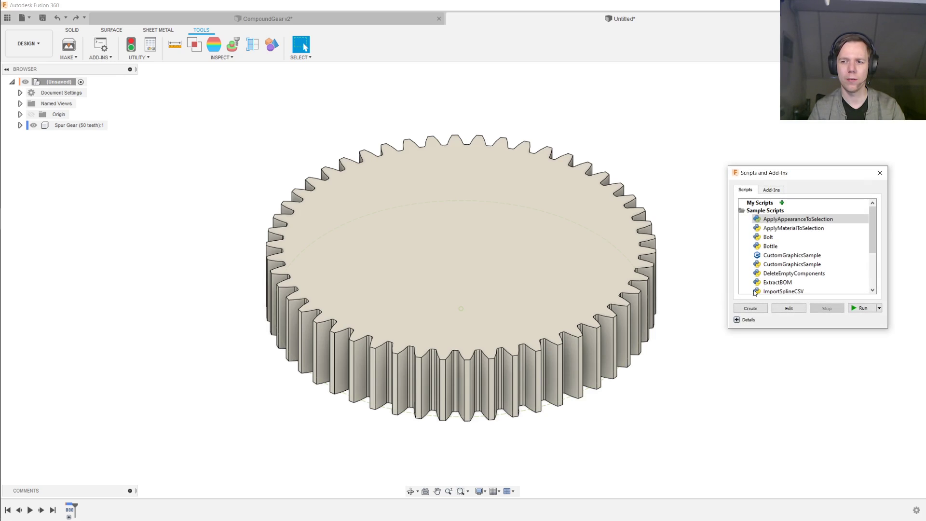
{"action": "scroll", "coordinate": [800, 251], "scroll_direction": "down", "scroll_amount": 3}
{"action": "double_click", "coordinate": [790, 267]}
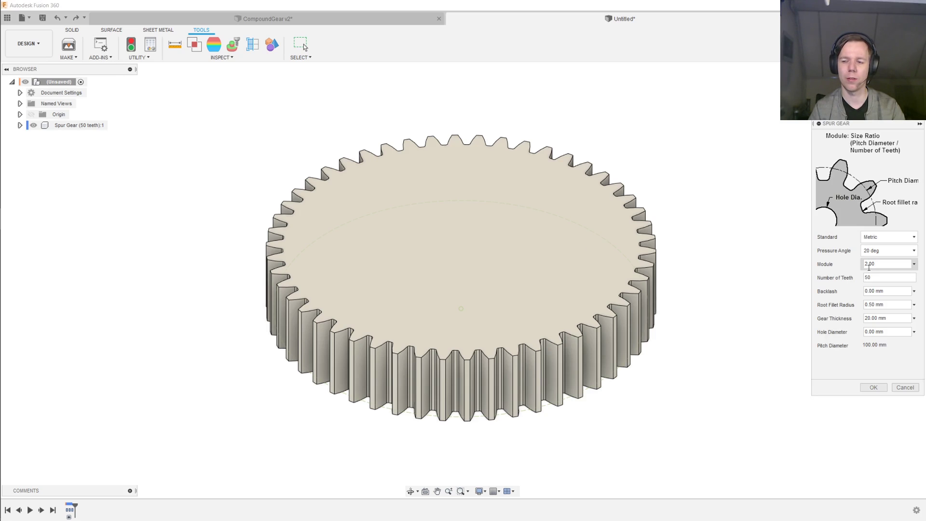
{"action": "left_click", "coordinate": [883, 282]}
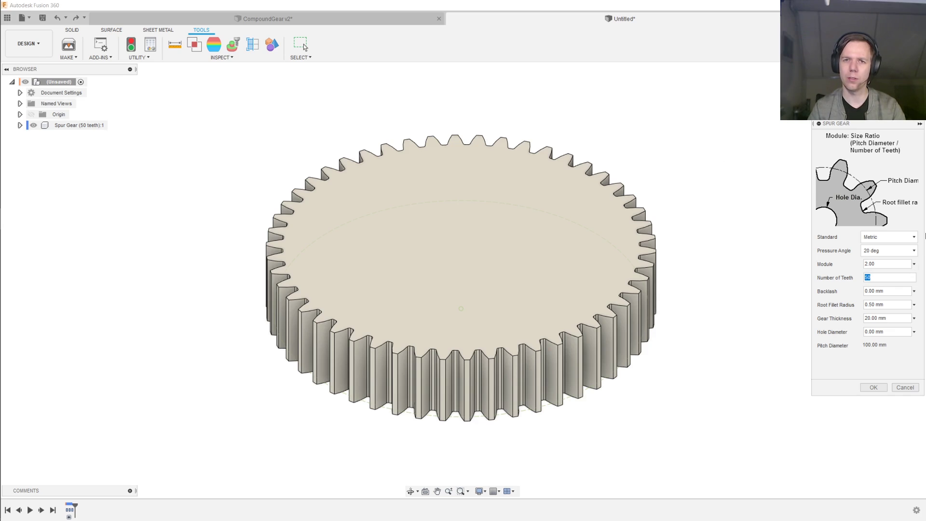
{"action": "type", "text": "20"}
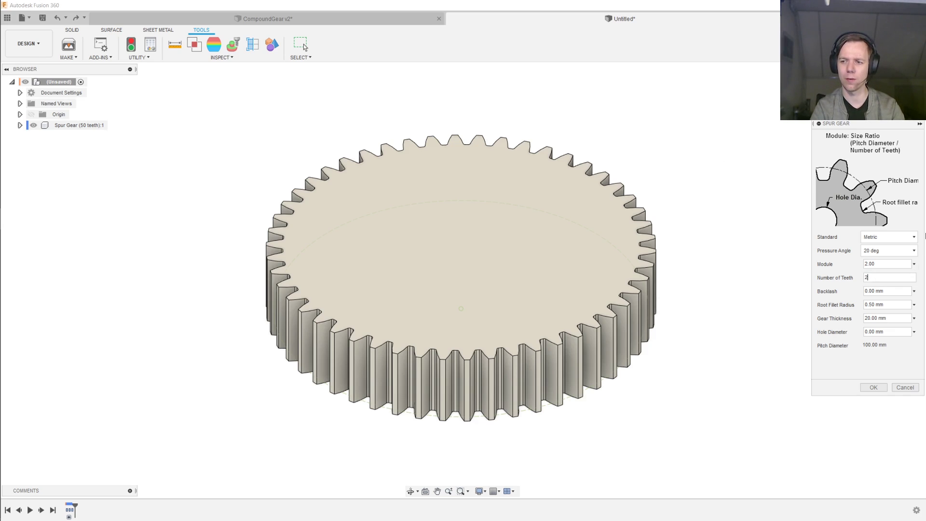
{"action": "key", "text": "Tab"}
{"action": "key", "text": "Tab"}
{"action": "key", "text": "Tab"}
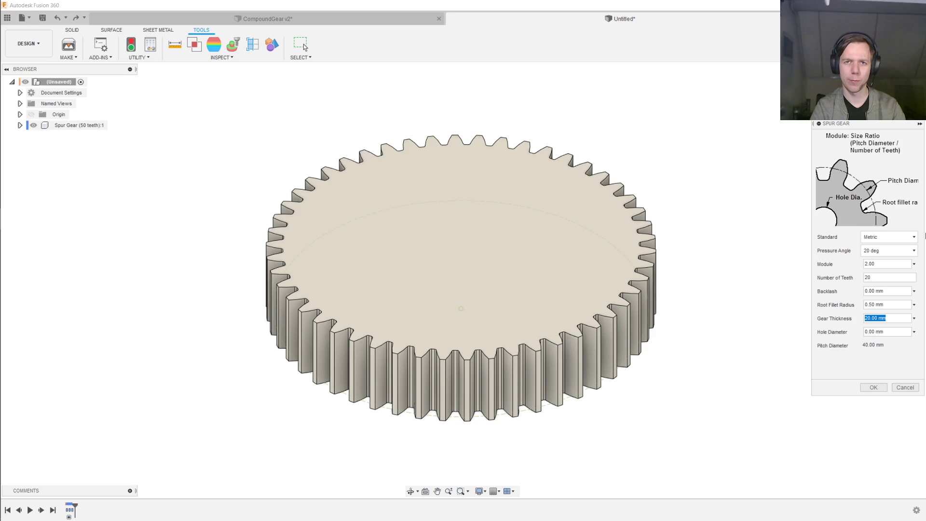
{"action": "type", "text": "30"}
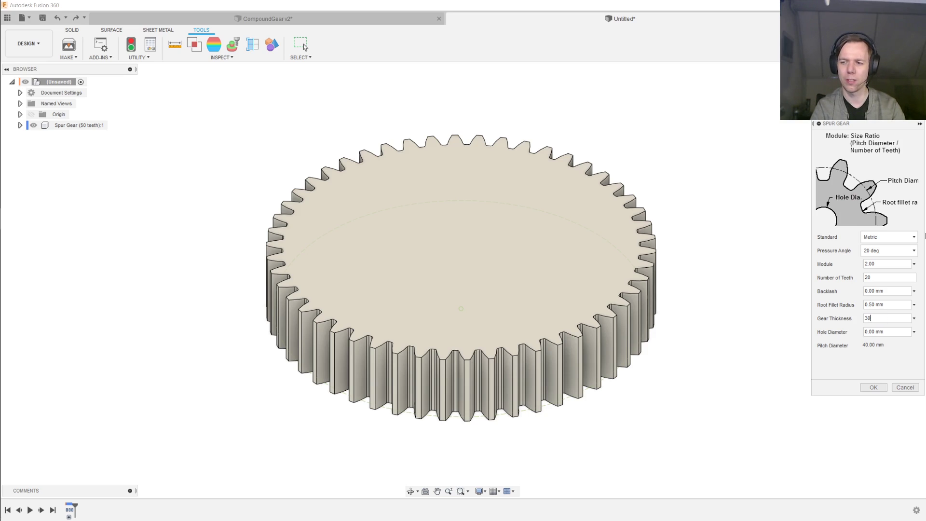
{"action": "key", "text": "Tab"}
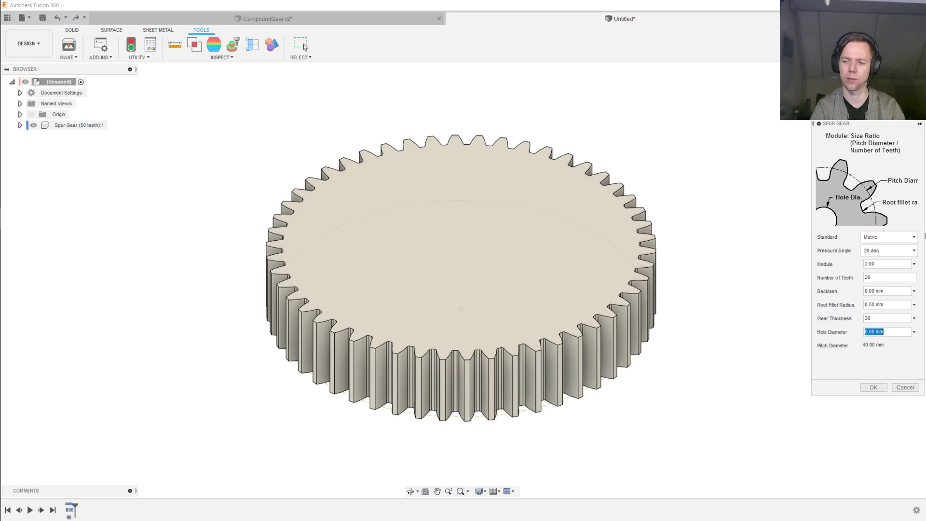
{"action": "key", "text": "Return"}
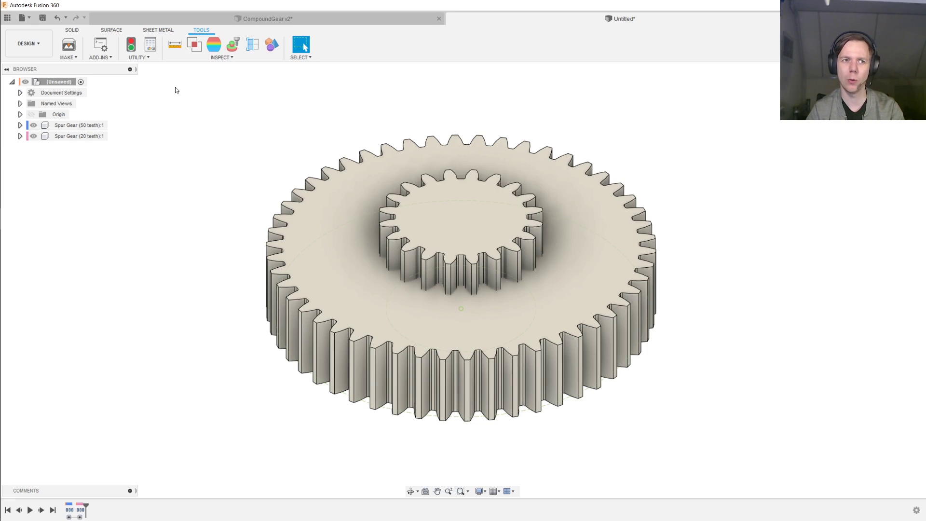
Move the Spur Gear (20 teeth) component 20 mm up along Z with Move/Copy
{"action": "left_click", "coordinate": [73, 30]}
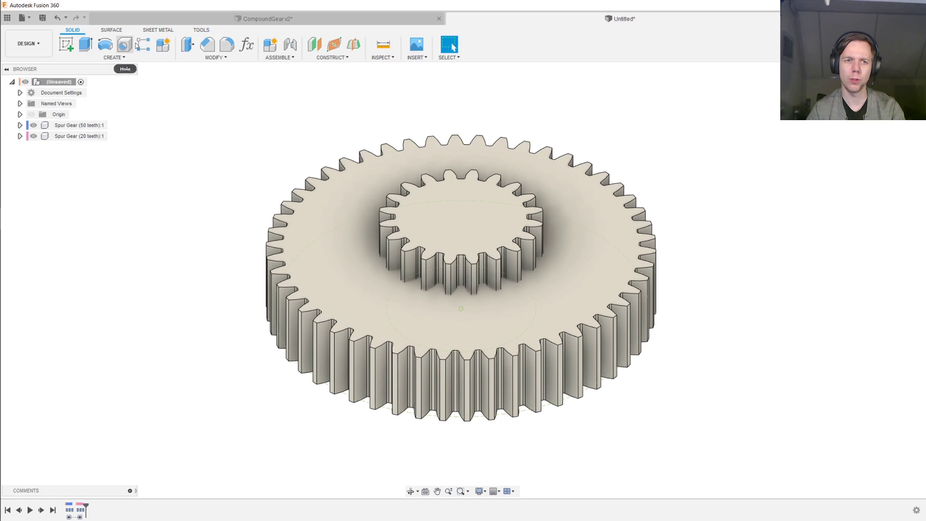
{"action": "left_click", "coordinate": [216, 58]}
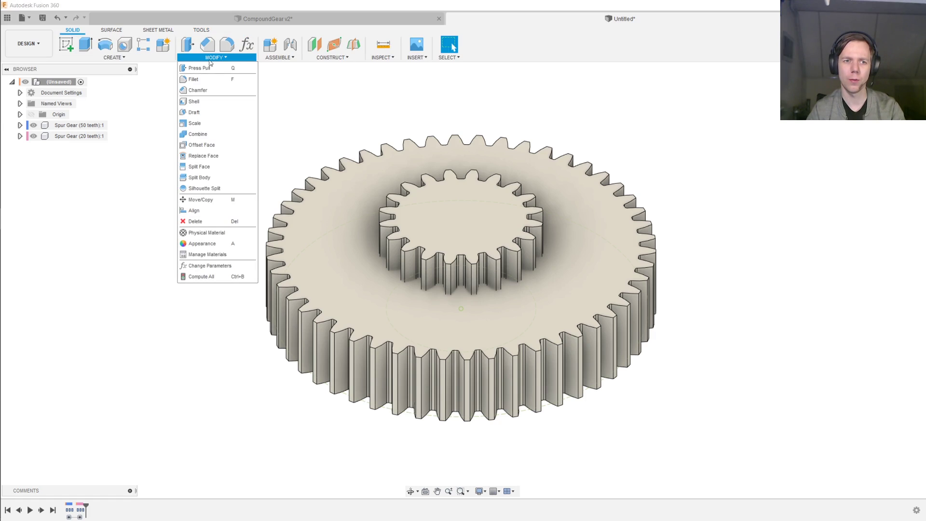
{"action": "left_click", "coordinate": [225, 199]}
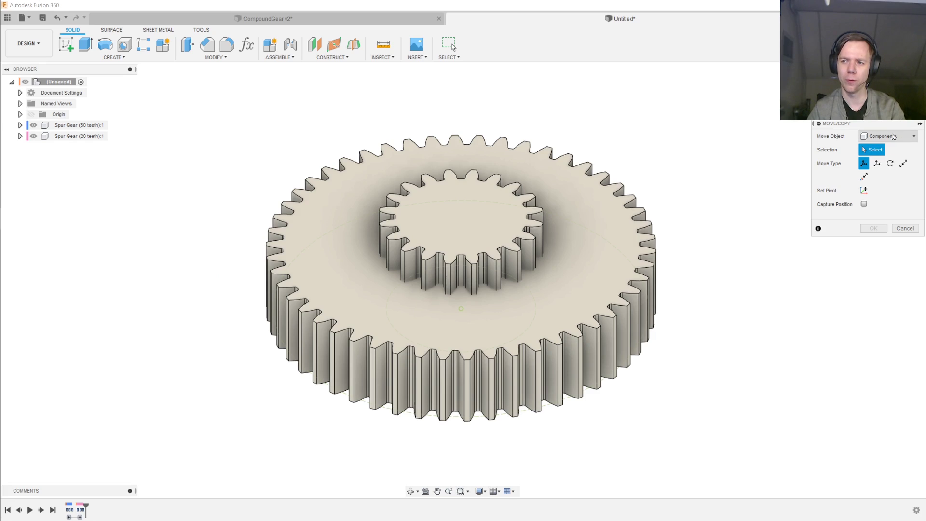
{"action": "left_click", "coordinate": [89, 139]}
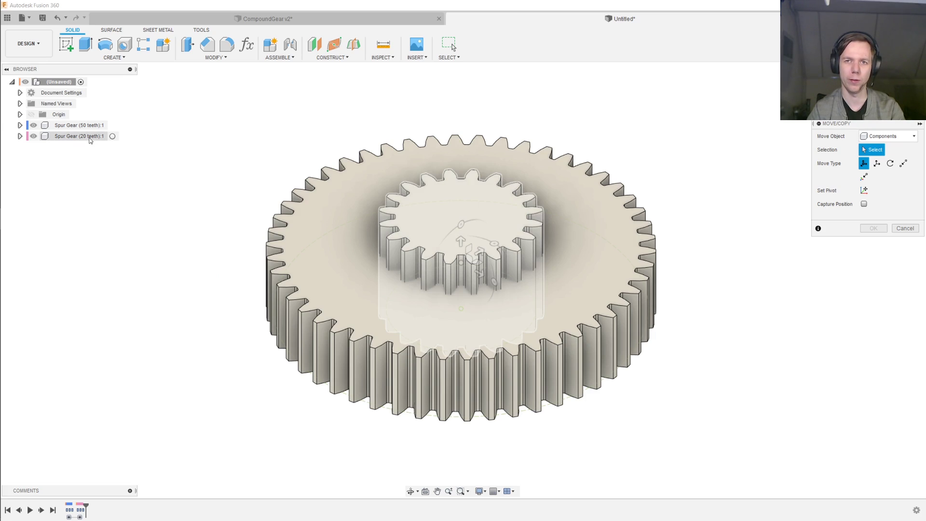
{"action": "left_click", "coordinate": [89, 139]}
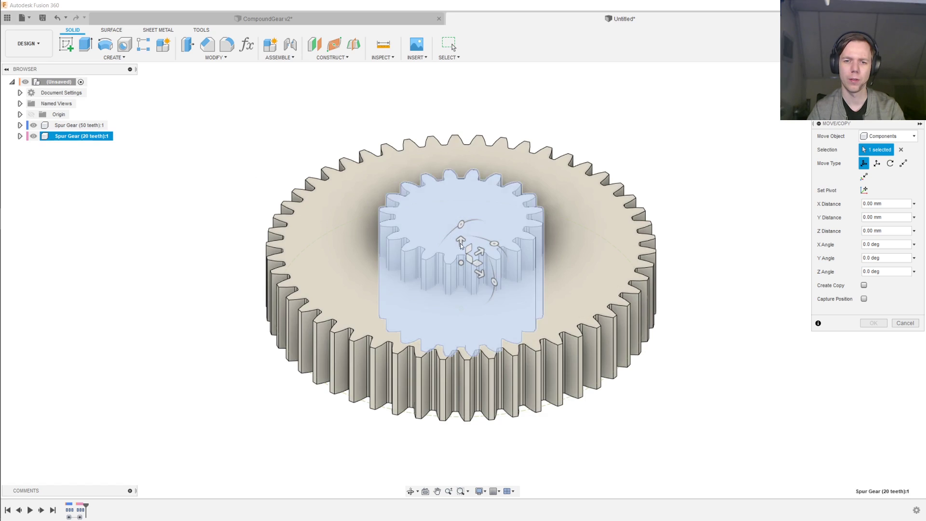
{"action": "left_click_drag", "start_coordinate": [460, 241], "coordinate": [461, 236]}
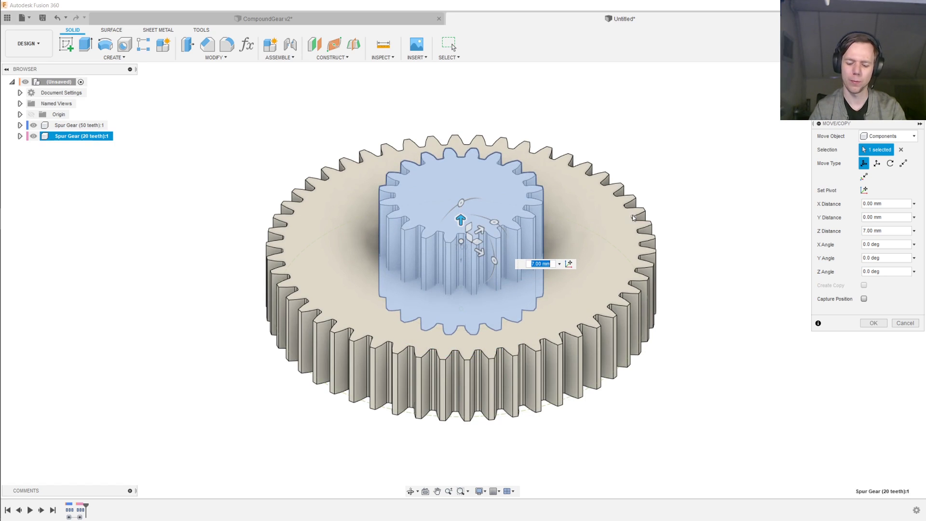
{"action": "type", "text": "20"}
{"action": "key", "text": "Return"}
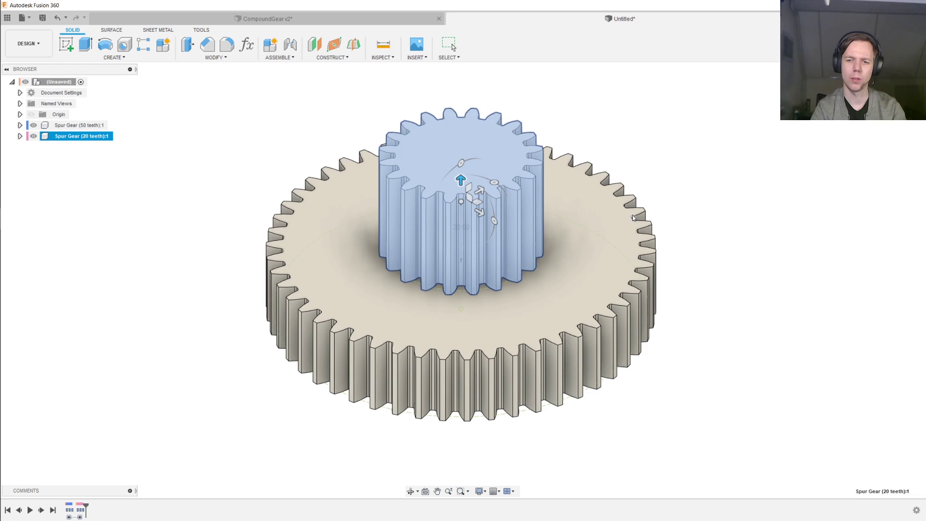
{"action": "key", "text": "Escape"}
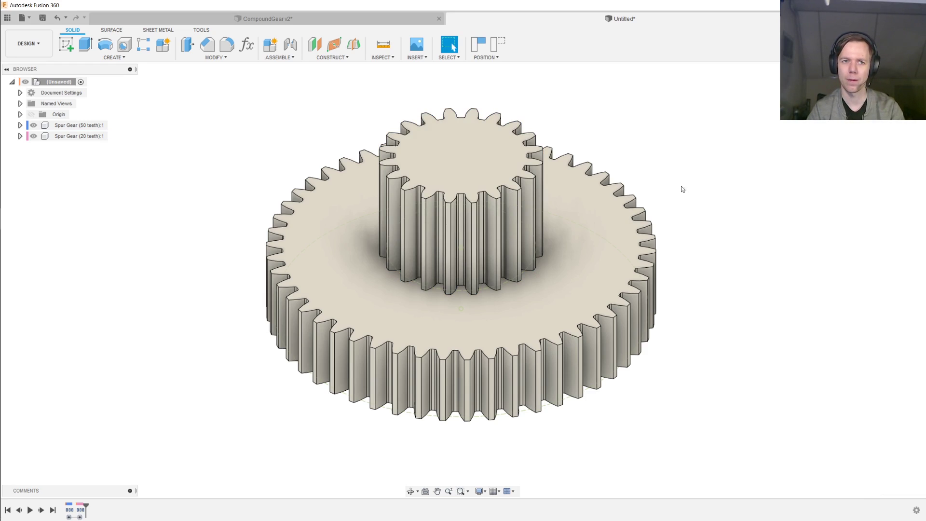
Combine with Join, capturing position: 50-tooth gear as target, 20-tooth gear as tool
{"action": "left_click", "coordinate": [199, 57]}
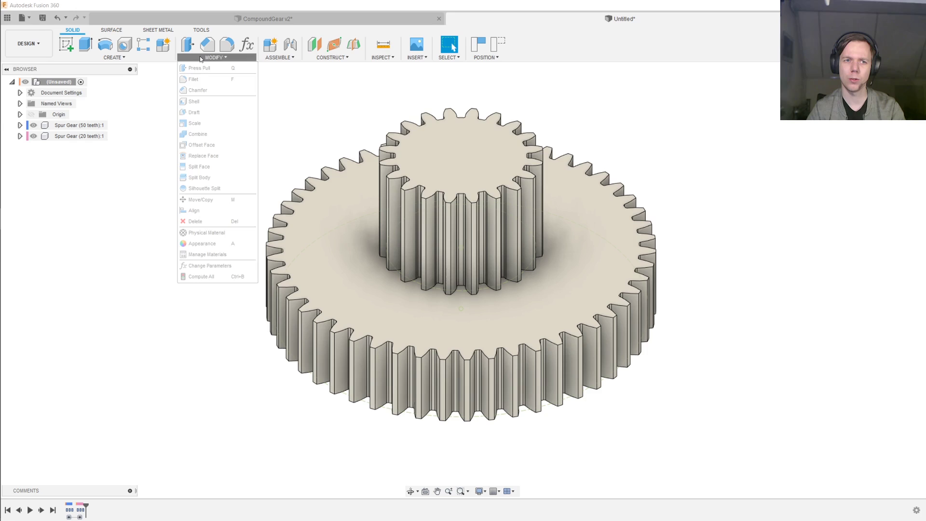
{"action": "left_click", "coordinate": [232, 133]}
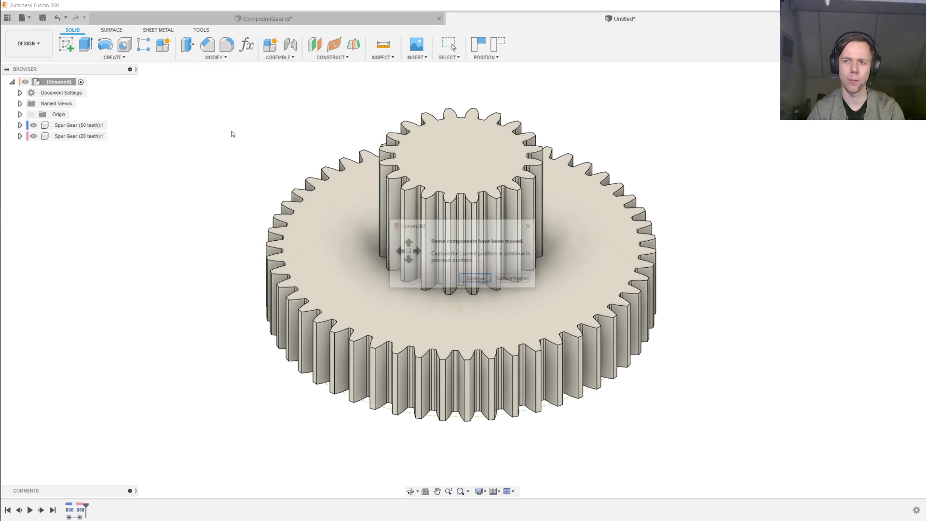
{"action": "left_click", "coordinate": [515, 279]}
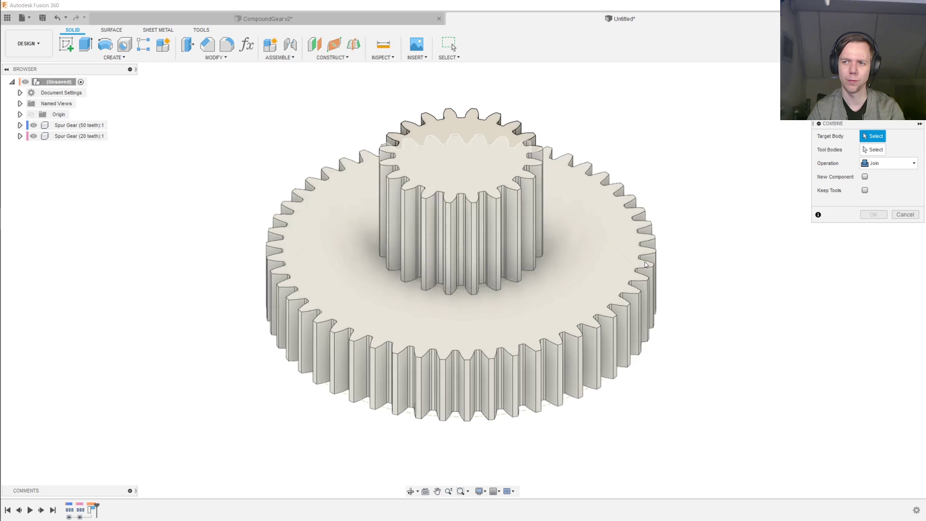
{"action": "middle_click_drag", "start_coordinate": [721, 139], "coordinate": [604, 182], "text": "shift"}
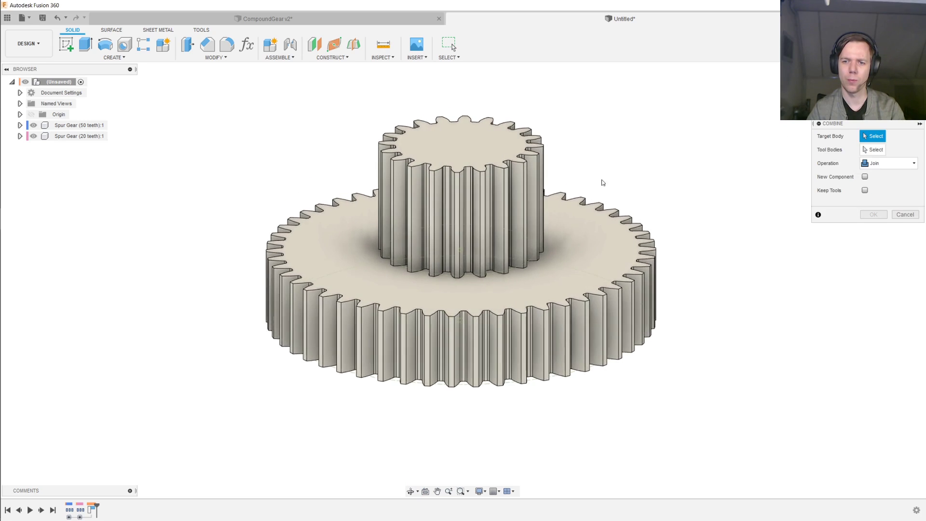
{"action": "left_click", "coordinate": [588, 245]}
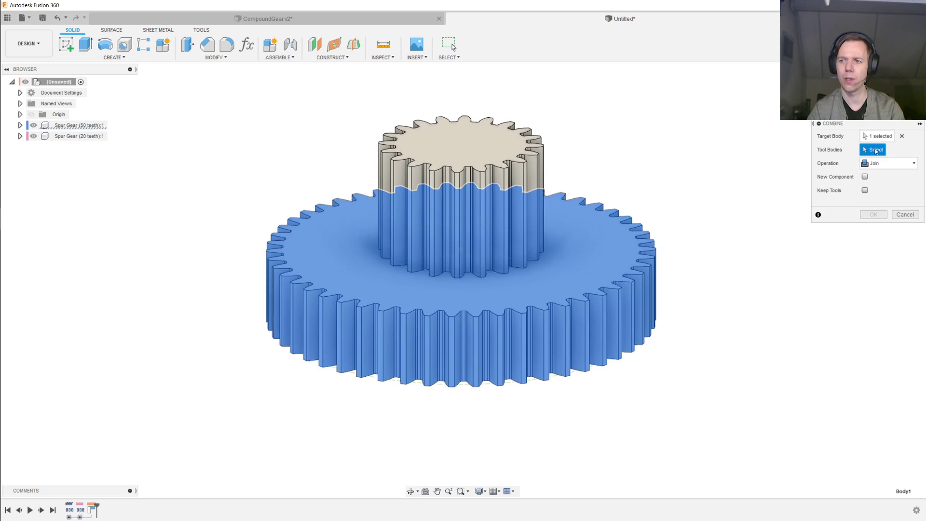
{"action": "left_click", "coordinate": [488, 143]}
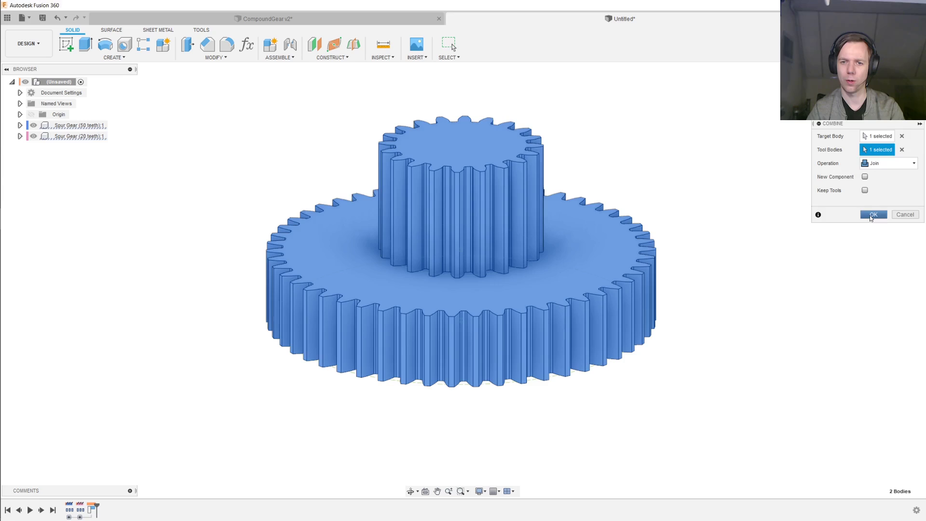
{"action": "left_click", "coordinate": [873, 215]}
Expand both gear components in the browser and select the merged Body1
{"action": "middle_click_drag", "start_coordinate": [707, 165], "coordinate": [697, 192]}
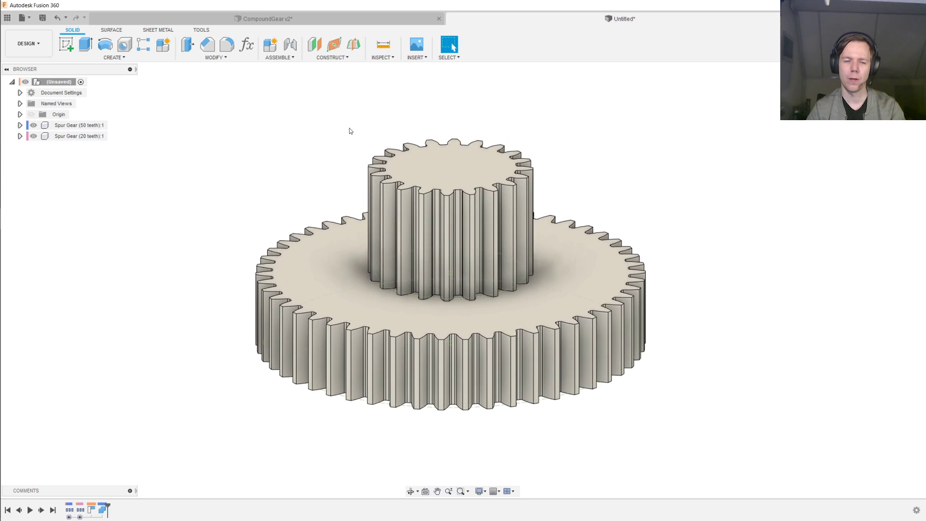
{"action": "left_click", "coordinate": [20, 136]}
{"action": "left_click", "coordinate": [20, 125]}
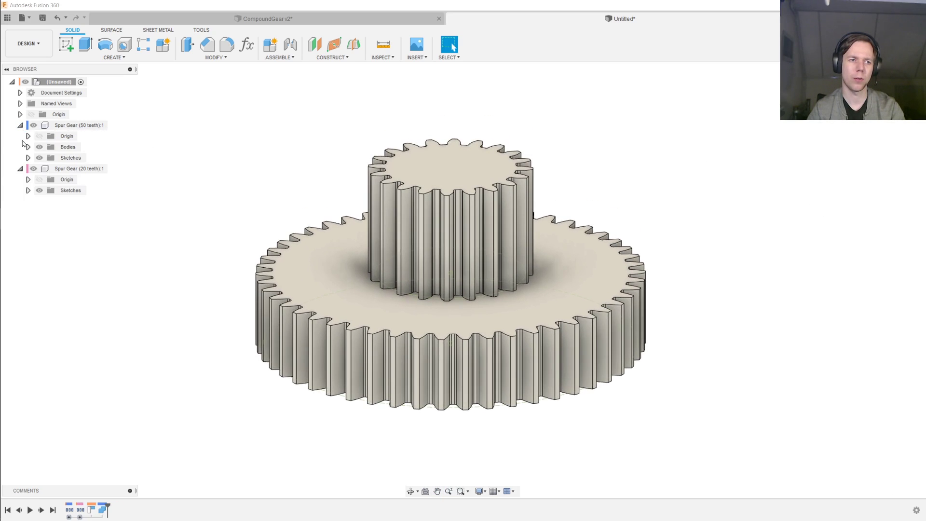
{"action": "left_click", "coordinate": [28, 147]}
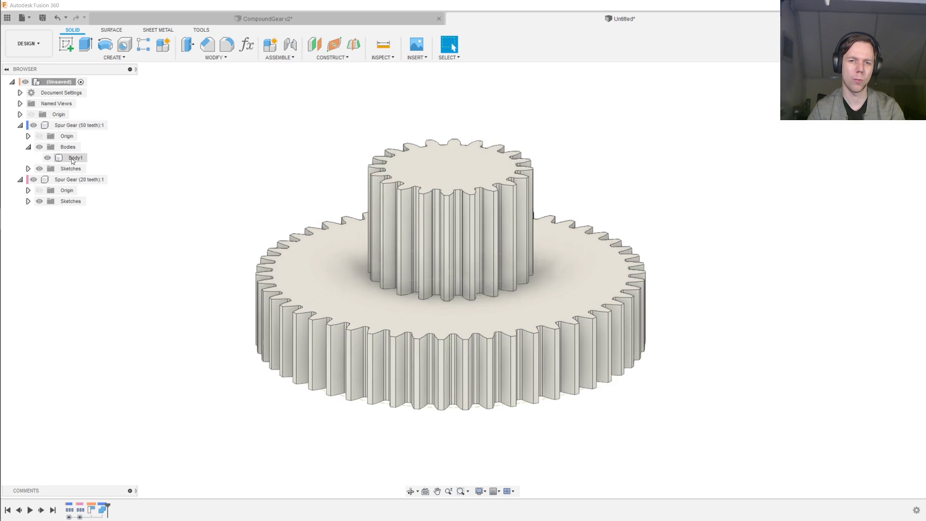
{"action": "left_click", "coordinate": [72, 158]}
Remove the Spur Gear (20 teeth):1 component from the design
{"action": "middle_click_drag", "start_coordinate": [182, 180], "coordinate": [179, 182], "text": "shift"}
{"action": "left_click", "coordinate": [28, 201]}
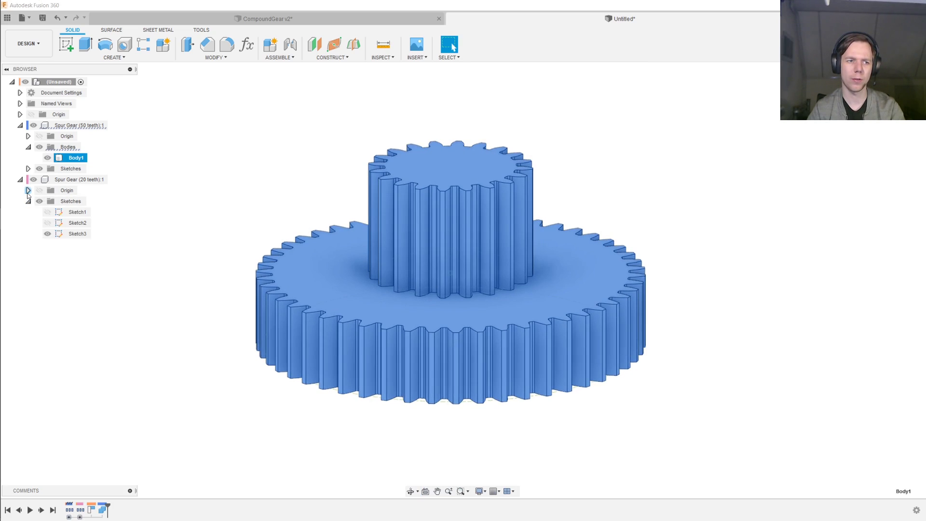
{"action": "left_click", "coordinate": [28, 190]}
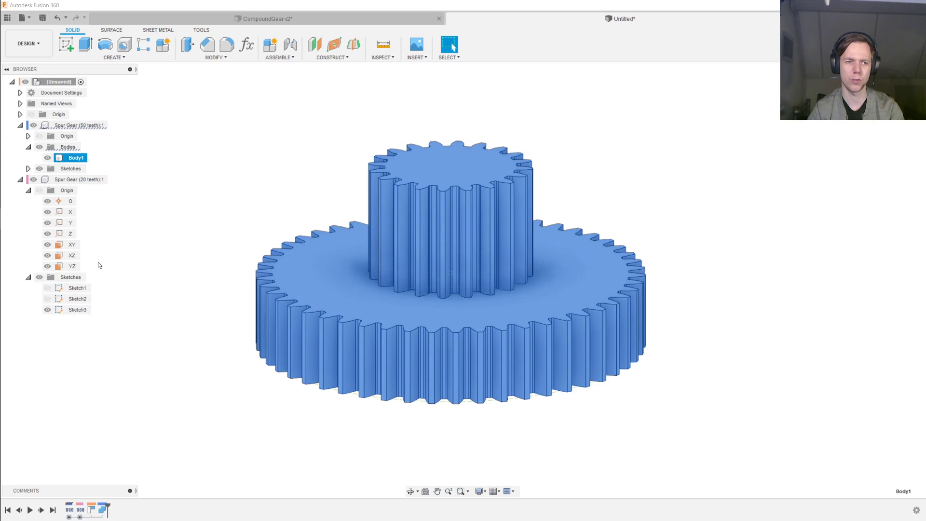
{"action": "left_click", "coordinate": [93, 179]}
{"action": "right_click", "coordinate": [93, 182]}
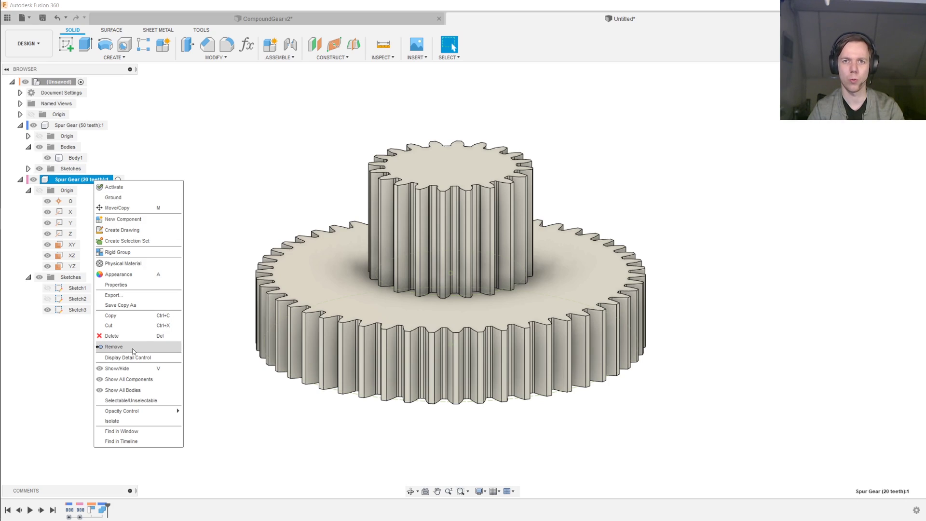
{"action": "left_click", "coordinate": [114, 347]}
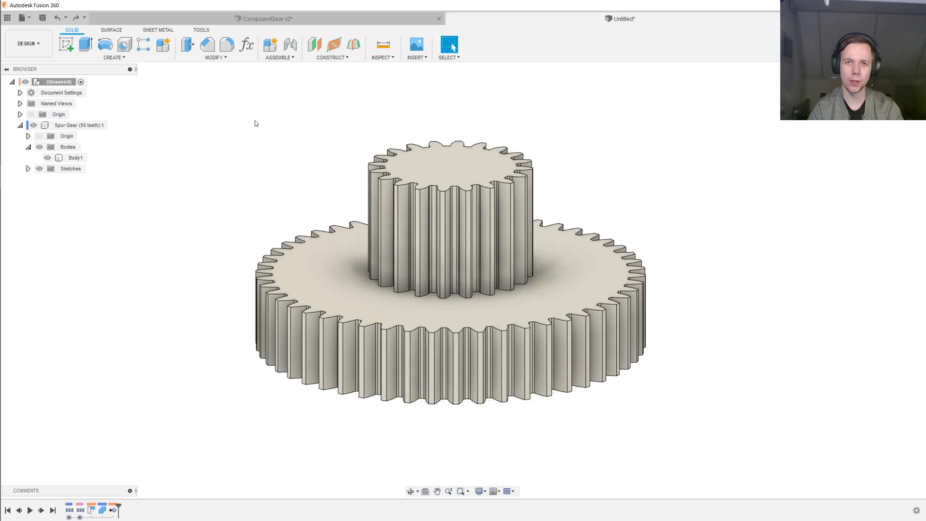
Sketch a 22.2 mm circle at the origin on the 20-tooth gear's top face and finish
{"action": "left_click", "coordinate": [67, 45]}
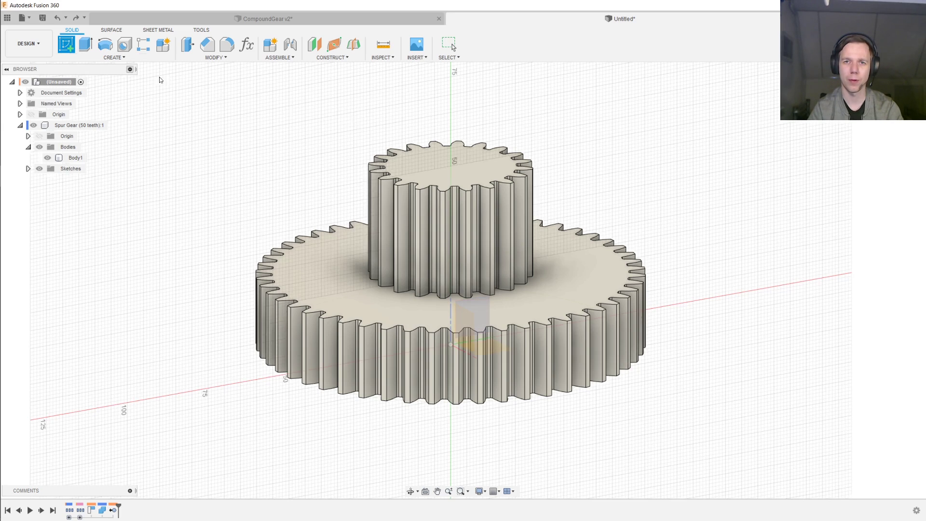
{"action": "left_click", "coordinate": [455, 167]}
{"action": "key", "text": "c"}
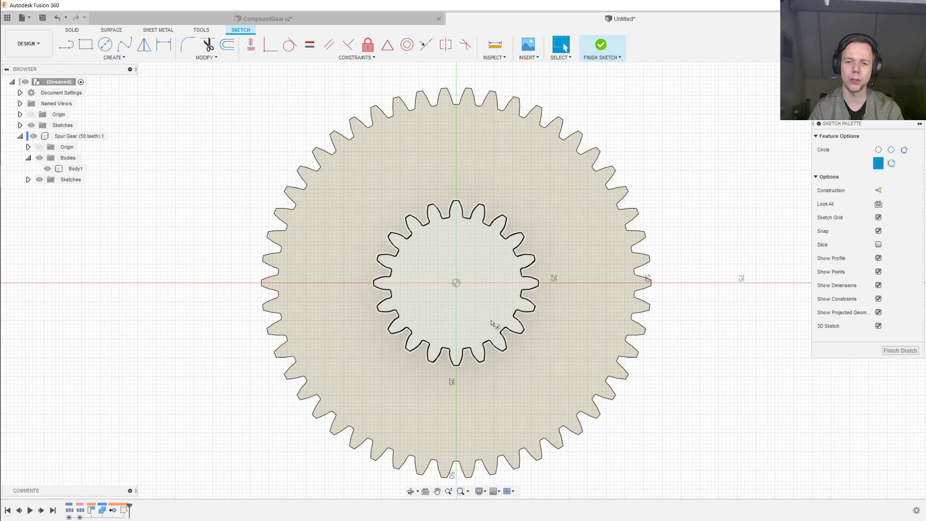
{"action": "left_click", "coordinate": [459, 254]}
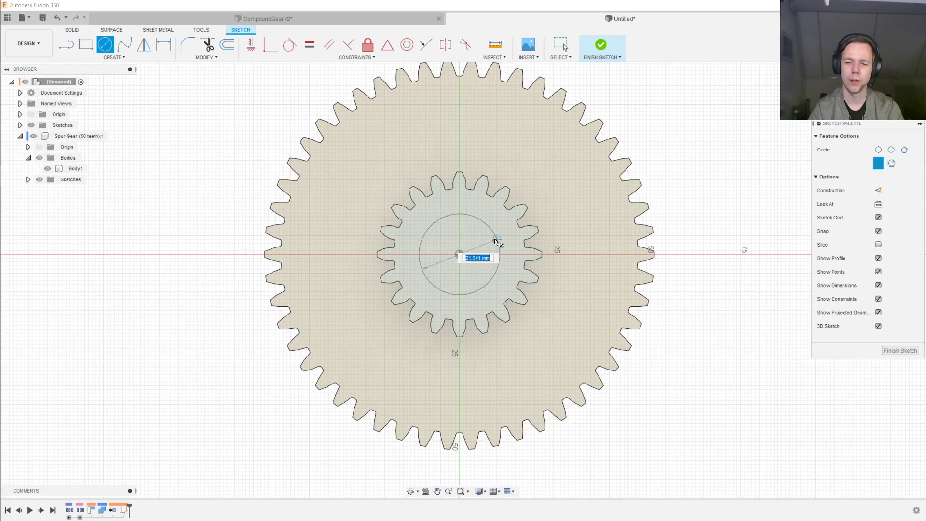
{"action": "type", "text": "22.2"}
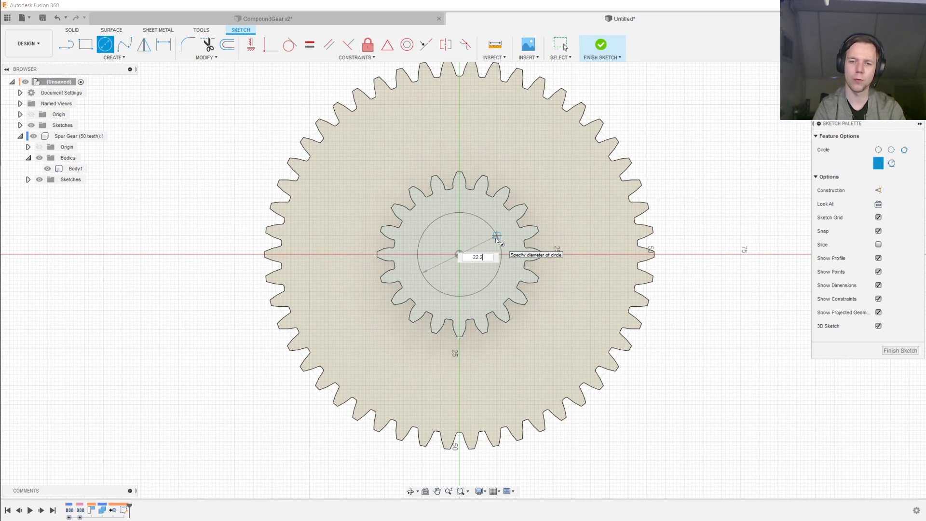
{"action": "key", "text": "Return"}
{"action": "key", "text": "Escape"}
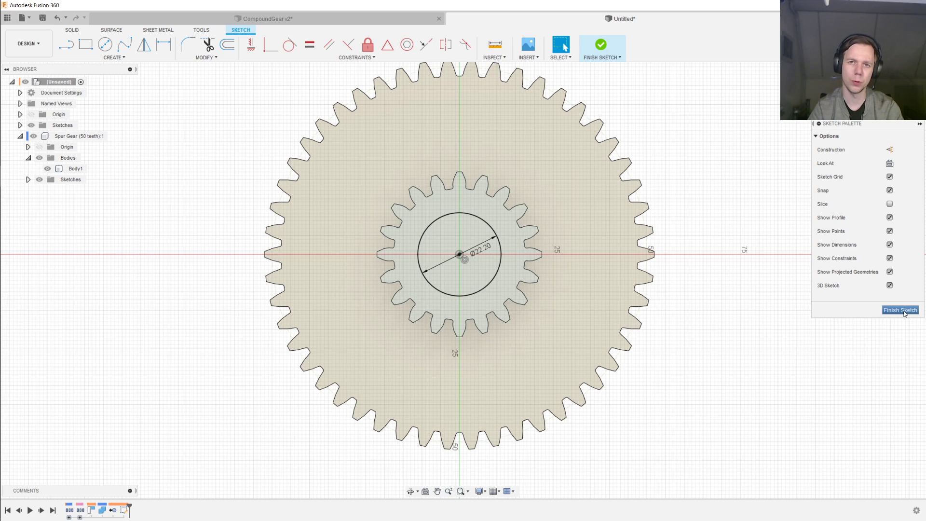
{"action": "left_click", "coordinate": [900, 310]}
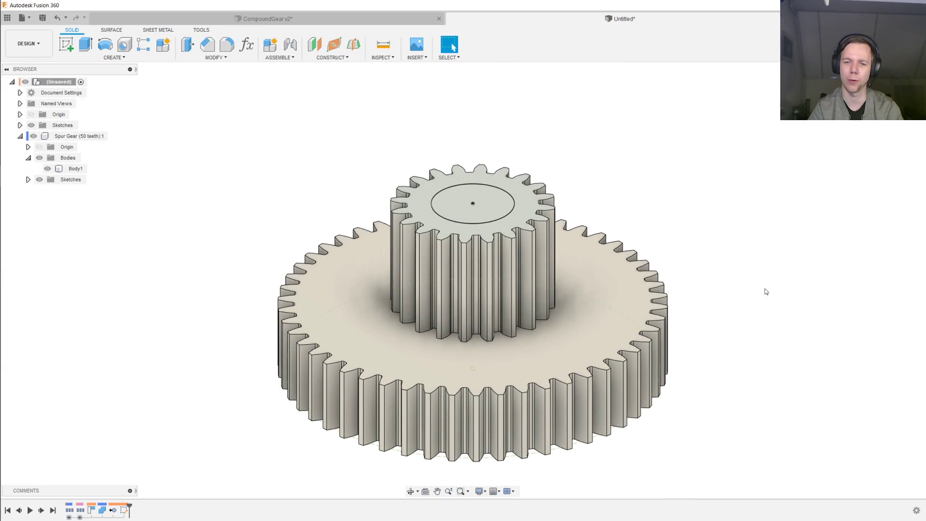
Extrude-cut the 22.2 mm circle -7.5 mm into the small gear's top
{"action": "key", "text": "e"}
{"action": "left_click", "coordinate": [472, 202]}
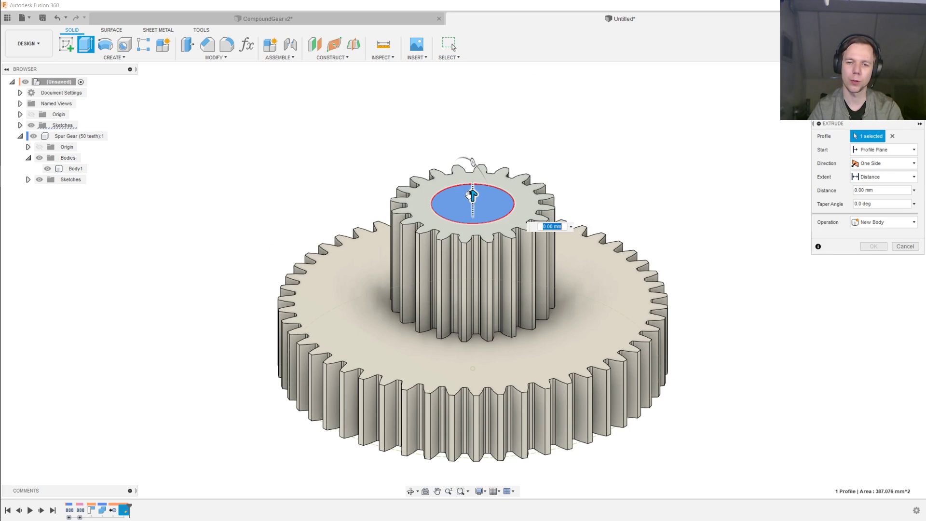
{"action": "type", "text": "-7.5"}
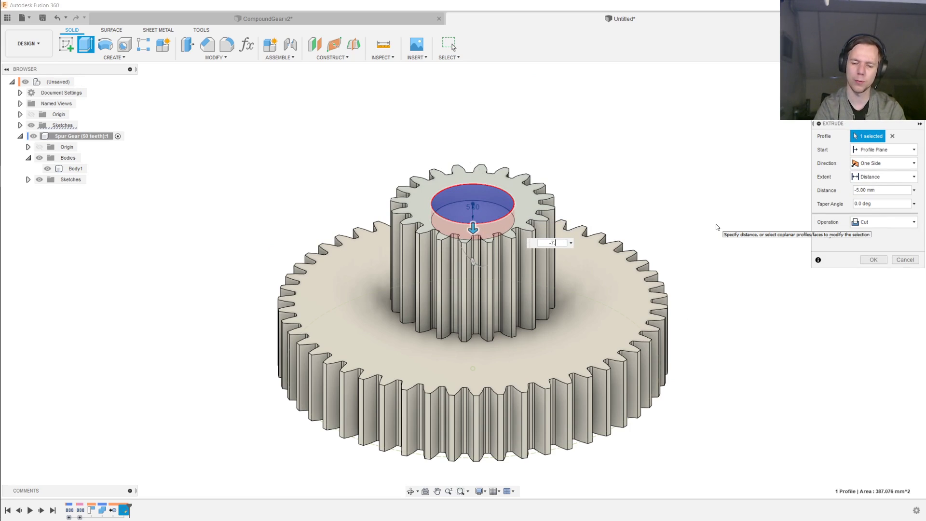
{"action": "key", "text": "Tab"}
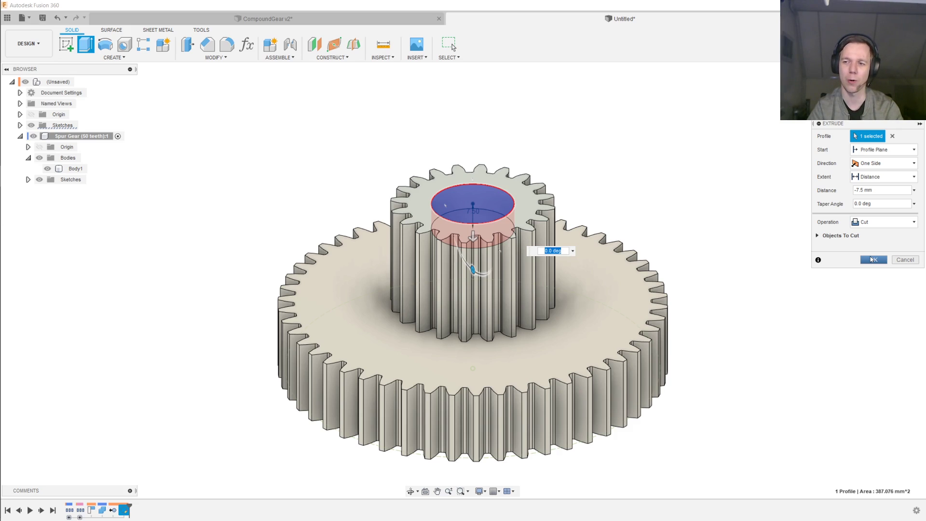
{"action": "left_click", "coordinate": [872, 259]}
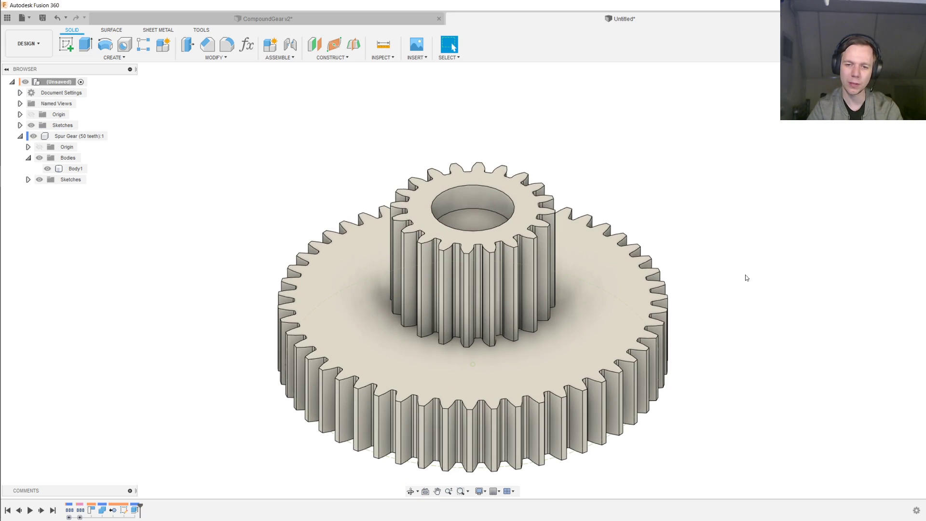
Create a midplane between the gear's top and bottom faces
{"action": "middle_click_drag", "start_coordinate": [745, 274], "coordinate": [725, 265], "text": "shift"}
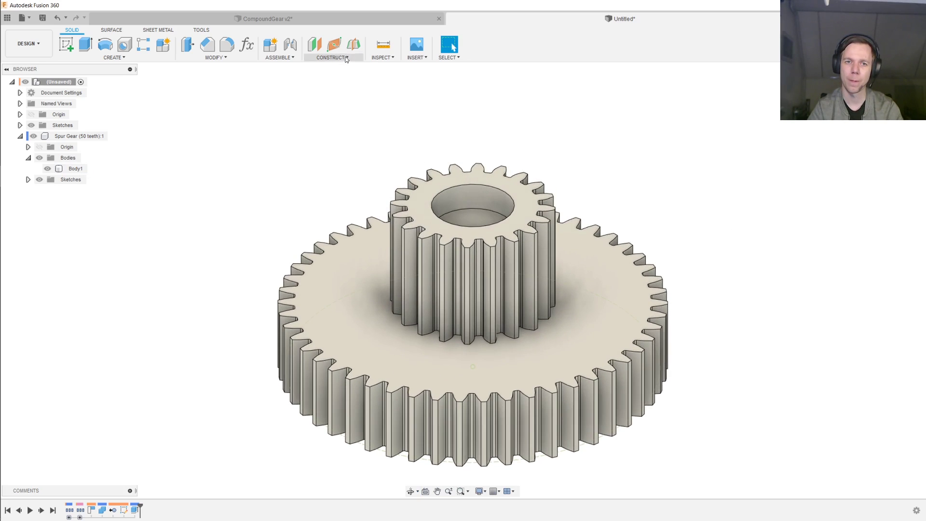
{"action": "left_click", "coordinate": [353, 44]}
{"action": "left_click", "coordinate": [525, 197]}
{"action": "middle_click_drag", "start_coordinate": [744, 242], "coordinate": [742, 289], "text": "shift"}
{"action": "left_click", "coordinate": [588, 292]}
{"action": "middle_click_drag", "start_coordinate": [665, 165], "coordinate": [804, 188], "text": "shift"}
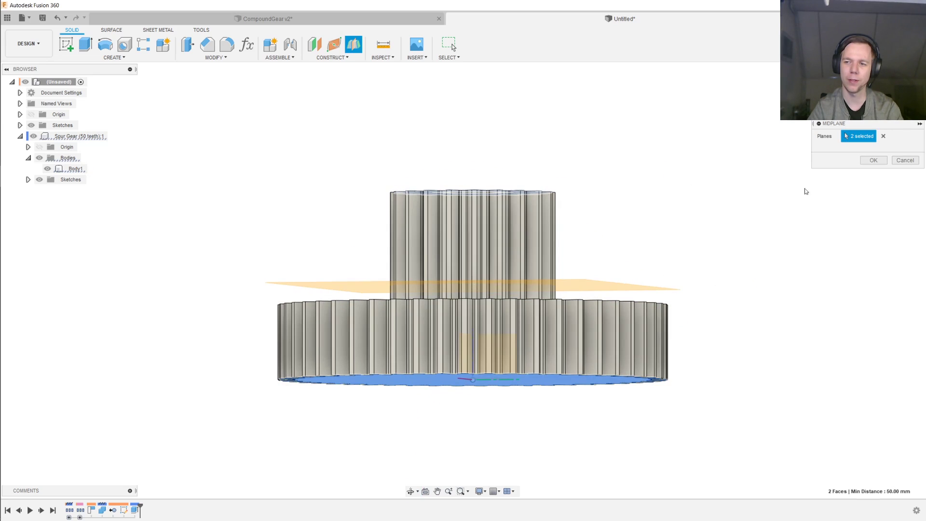
{"action": "left_click", "coordinate": [873, 160]}
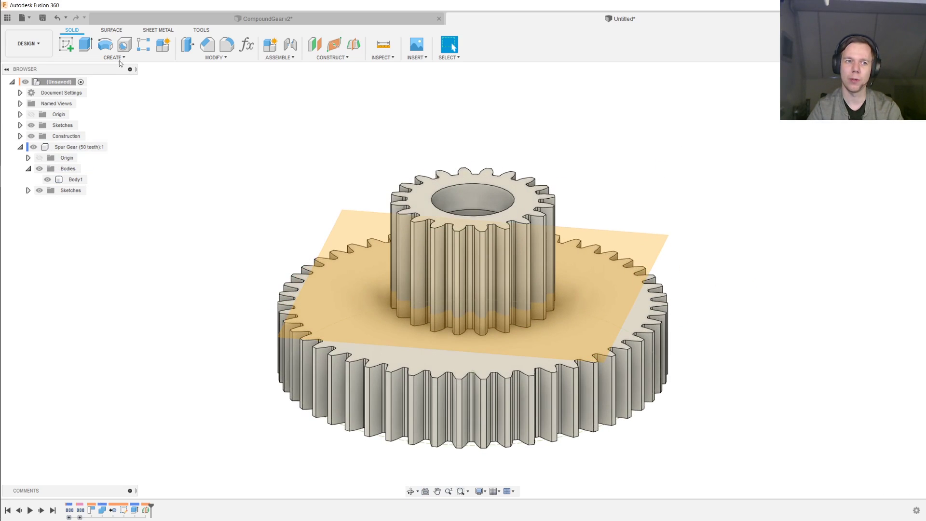
Mirror the bore cut feature across the new midplane
{"action": "left_click", "coordinate": [119, 60]}
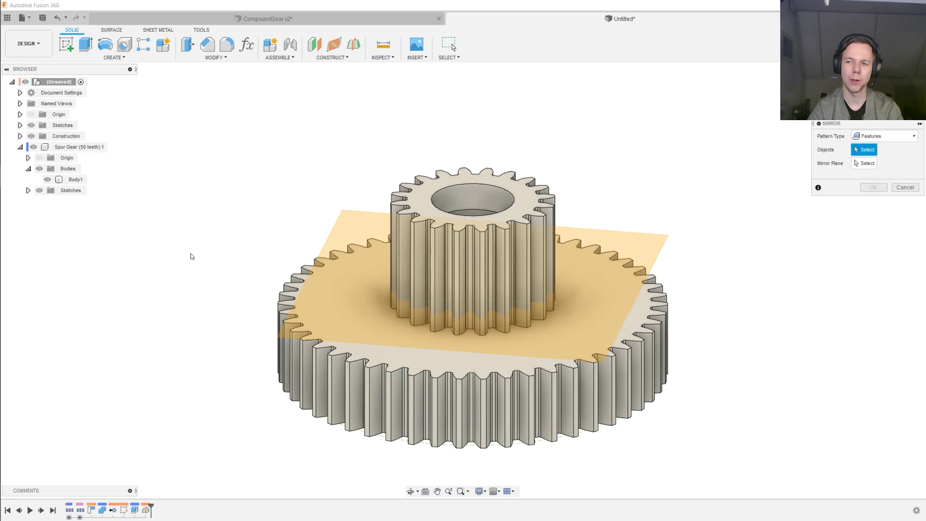
{"action": "left_click", "coordinate": [116, 275]}
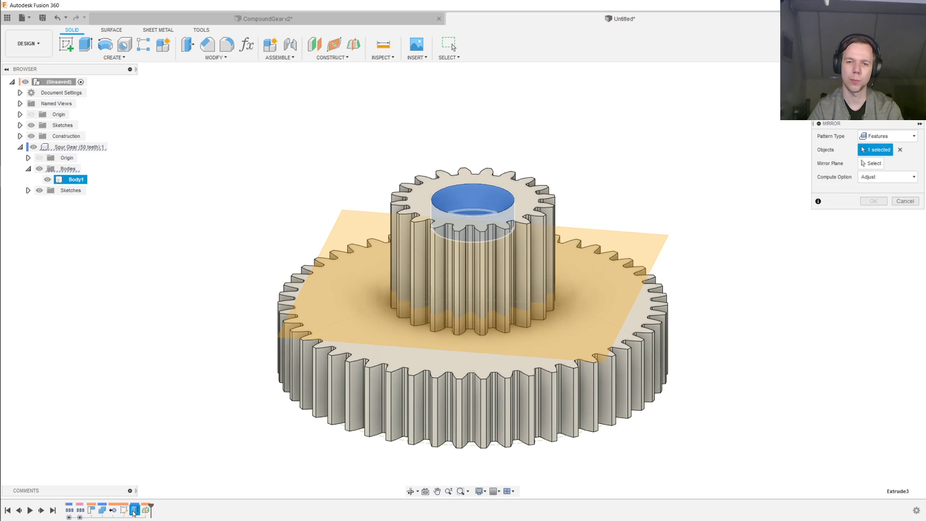
{"action": "left_click", "coordinate": [871, 163]}
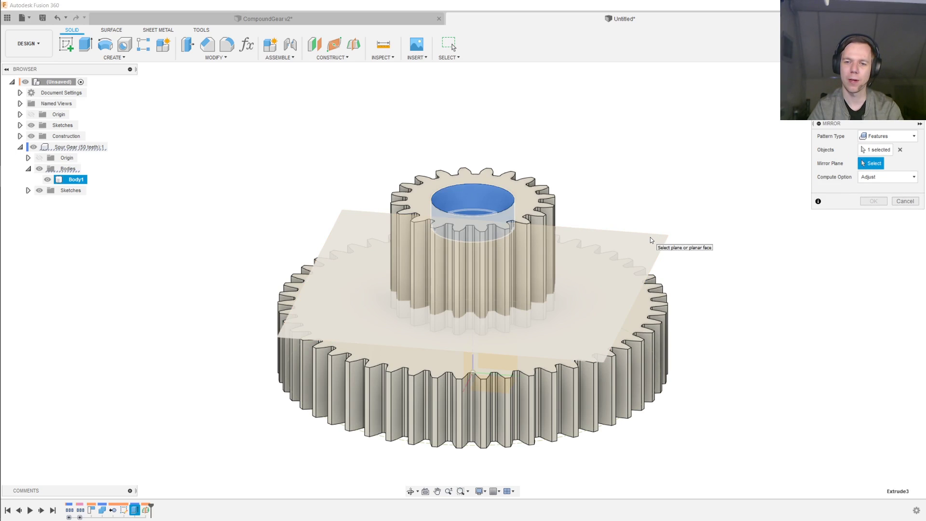
{"action": "left_click", "coordinate": [649, 240]}
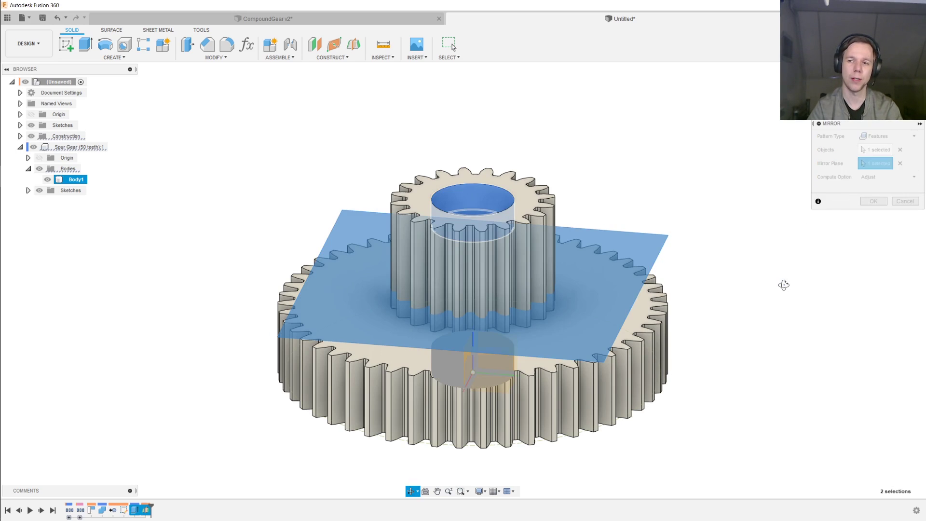
{"action": "key", "text": "Return"}
{"action": "mouse_move", "coordinate": [739, 330]}
{"action": "middle_mouse_down", "text": "shift"}
{"action": "mouse_move", "coordinate": [737, 267]}
{"action": "mouse_move", "coordinate": [737, 341]}
{"action": "middle_mouse_up", "text": "shift"}
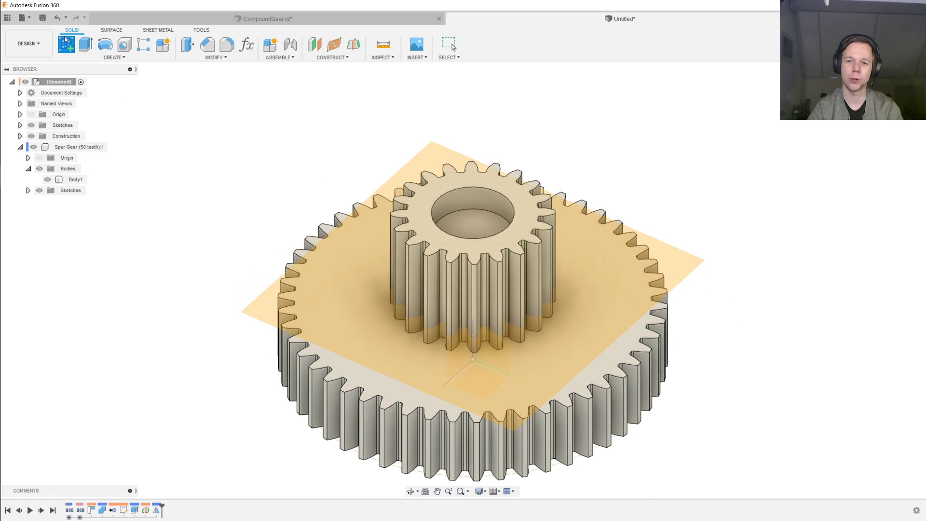
Sketch a centred 10 mm circle on the floor of the bore
{"action": "left_click", "coordinate": [65, 40]}
{"action": "left_click", "coordinate": [314, 140]}
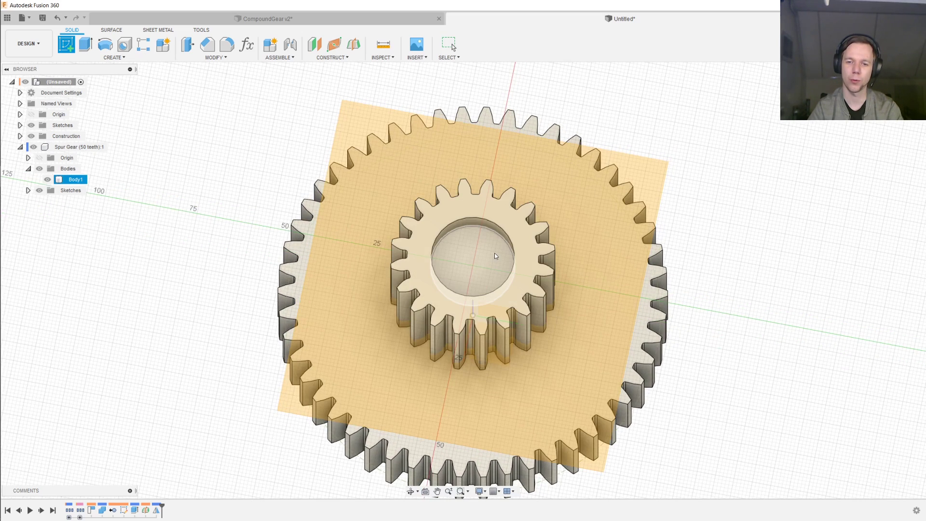
{"action": "left_click", "coordinate": [494, 256]}
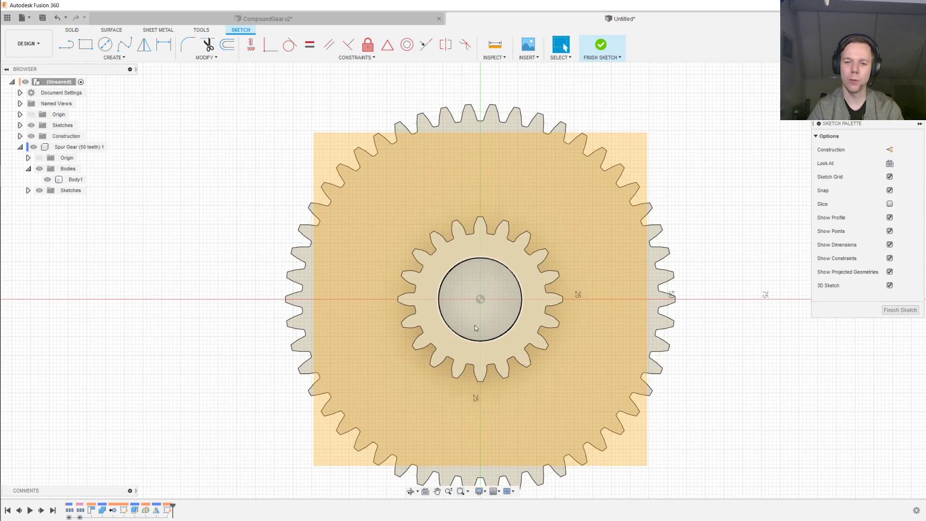
{"action": "scroll", "coordinate": [475, 328], "scroll_direction": "up", "scroll_amount": 3}
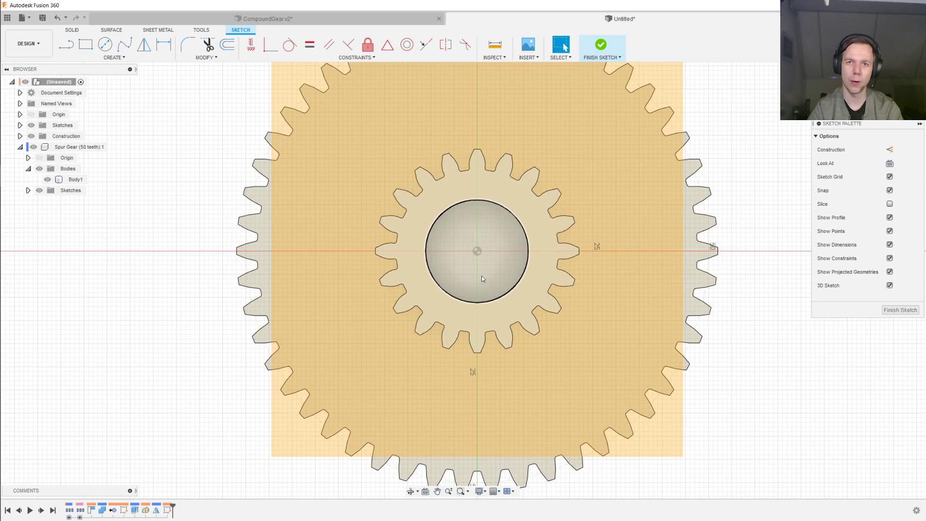
{"action": "key", "text": "c"}
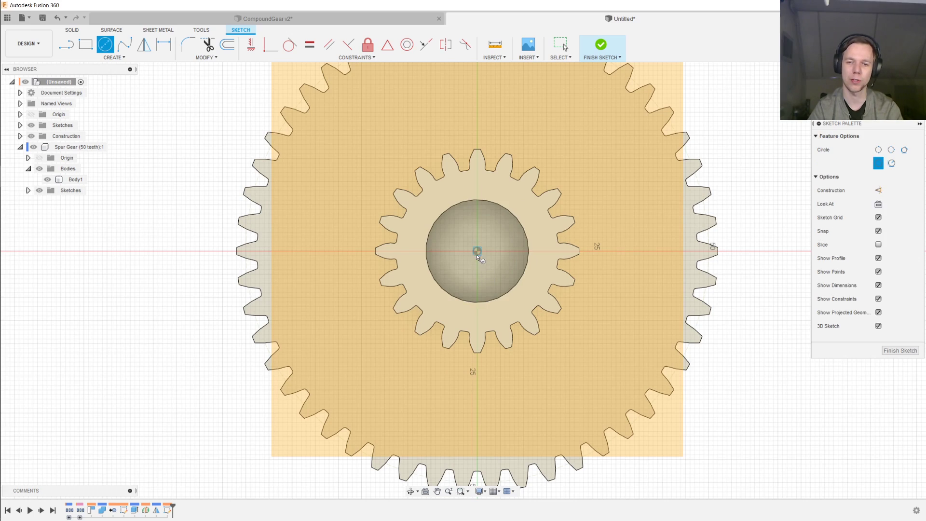
{"action": "left_click", "coordinate": [476, 252]}
{"action": "type", "text": "1"}
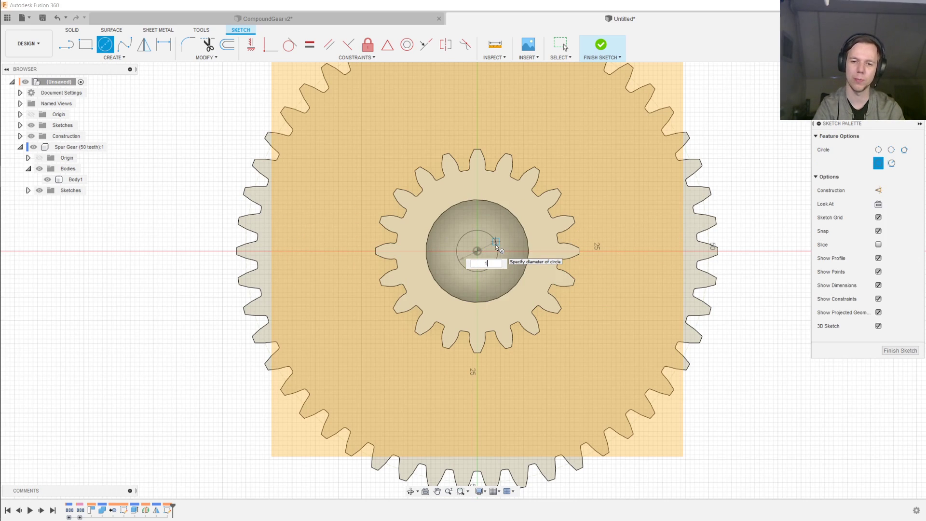
{"action": "type", "text": "0"}
{"action": "key", "text": "Tab"}
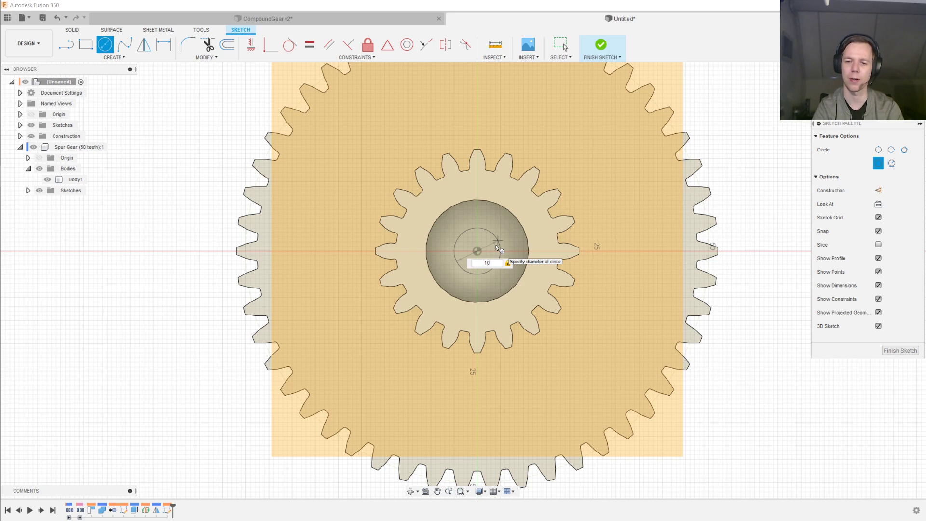
{"action": "key", "text": "Return"}
{"action": "key", "text": "Escape"}
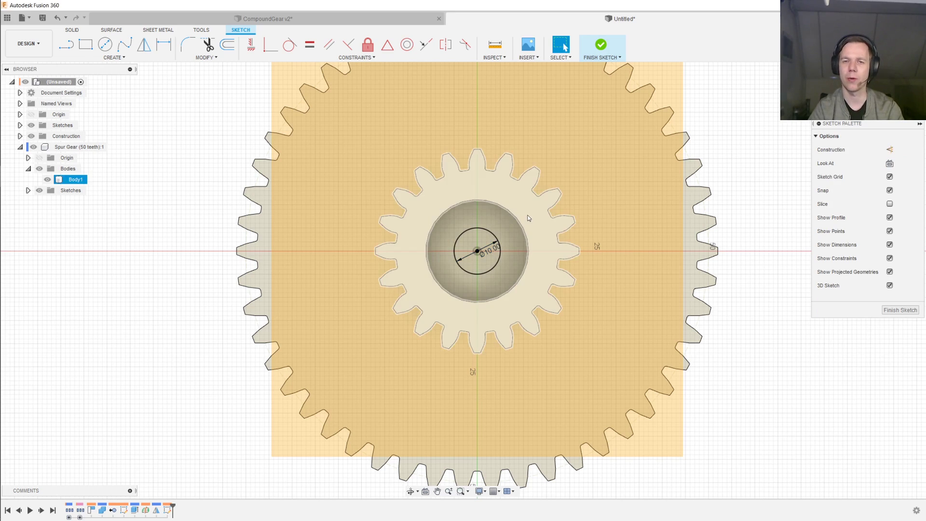
{"action": "left_click", "coordinate": [498, 243]}
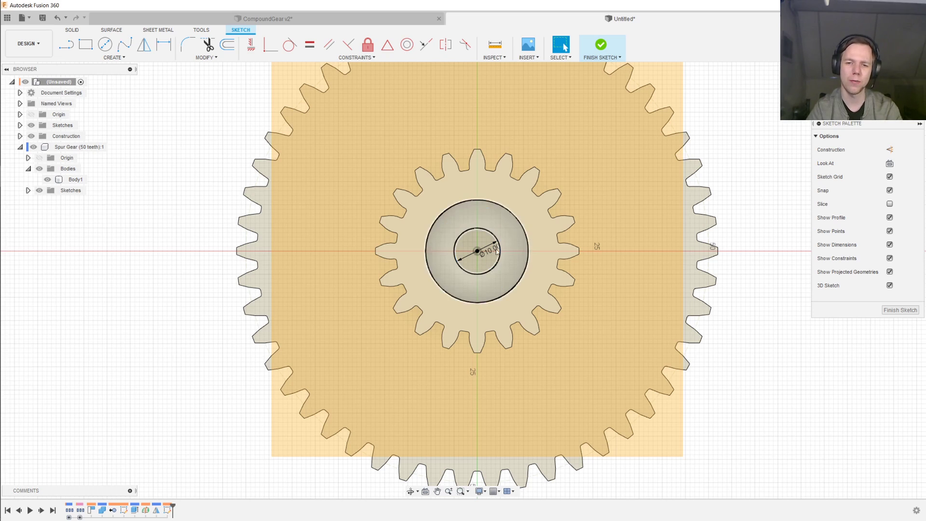
{"action": "left_click", "coordinate": [715, 311]}
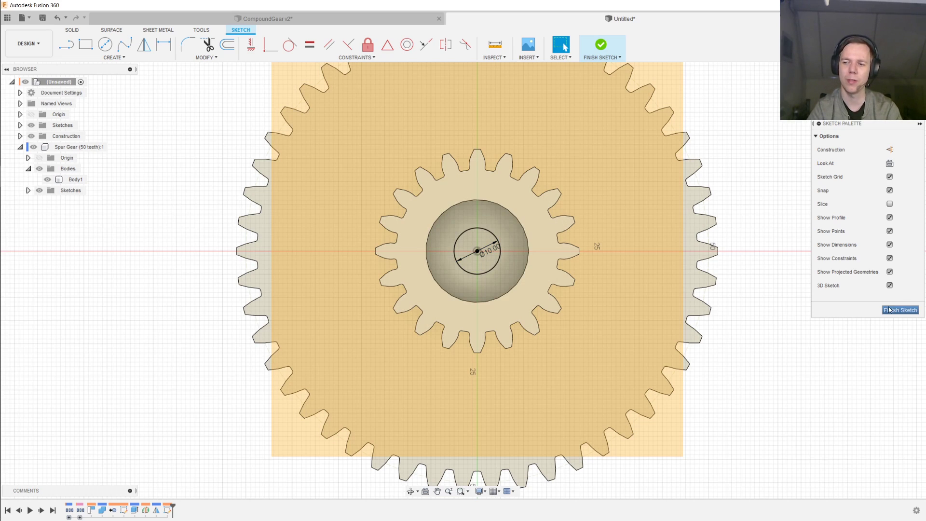
{"action": "left_click", "coordinate": [890, 310]}
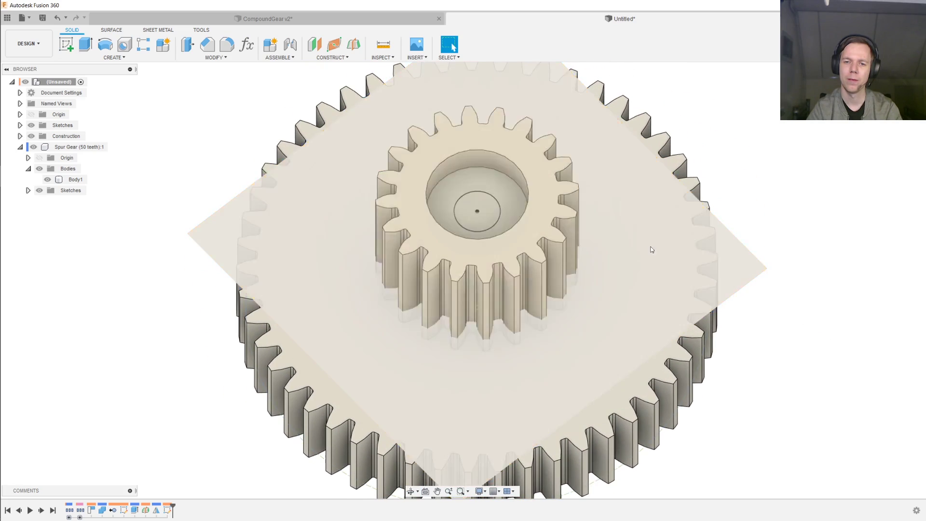
Extrude-cut the 10 mm circle through all of the gears and return to the home view
{"action": "key", "text": "e"}
{"action": "left_click", "coordinate": [482, 207]}
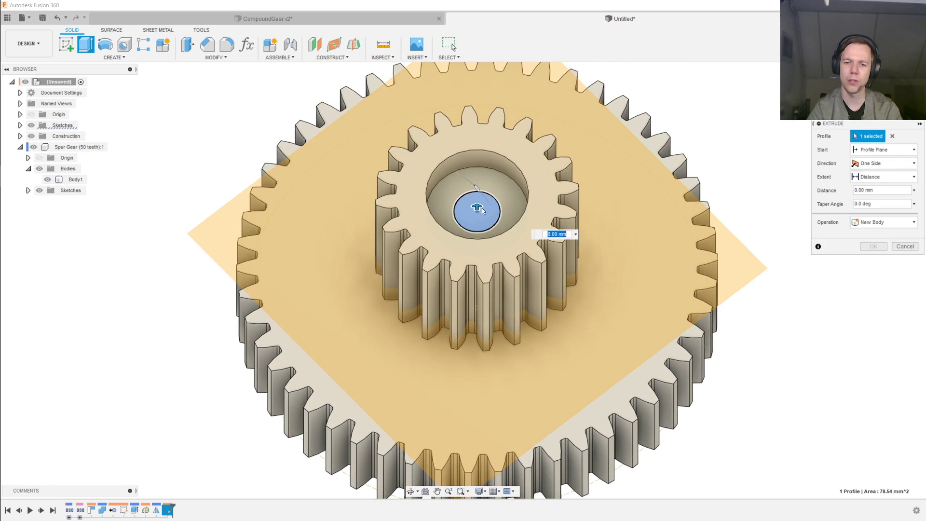
{"action": "left_click_drag", "start_coordinate": [478, 212], "coordinate": [477, 263]}
{"action": "left_click", "coordinate": [884, 176]}
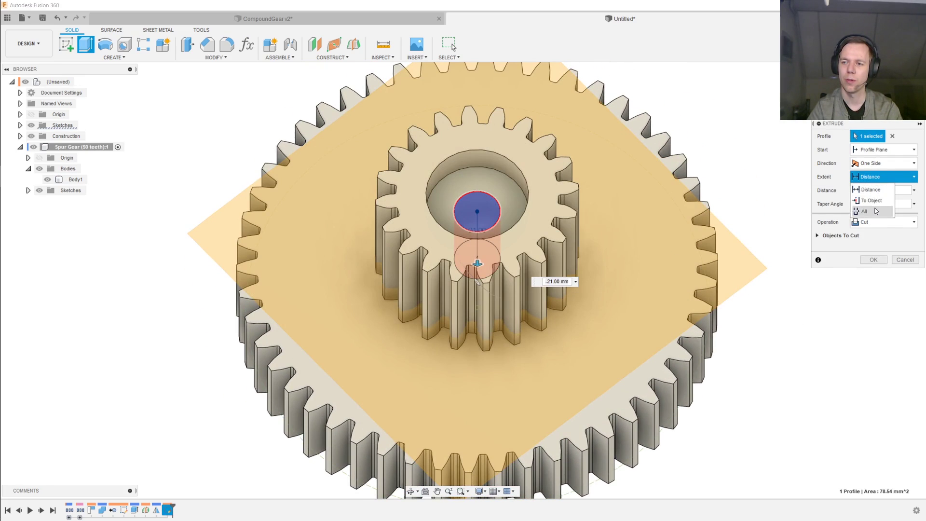
{"action": "left_click", "coordinate": [863, 211]}
{"action": "left_click", "coordinate": [874, 259]}
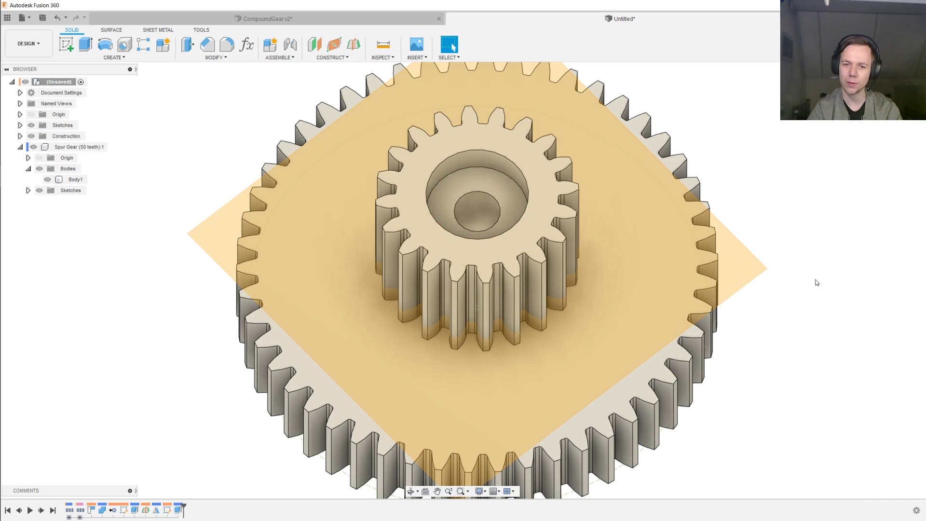
{"action": "key", "text": "F6"}
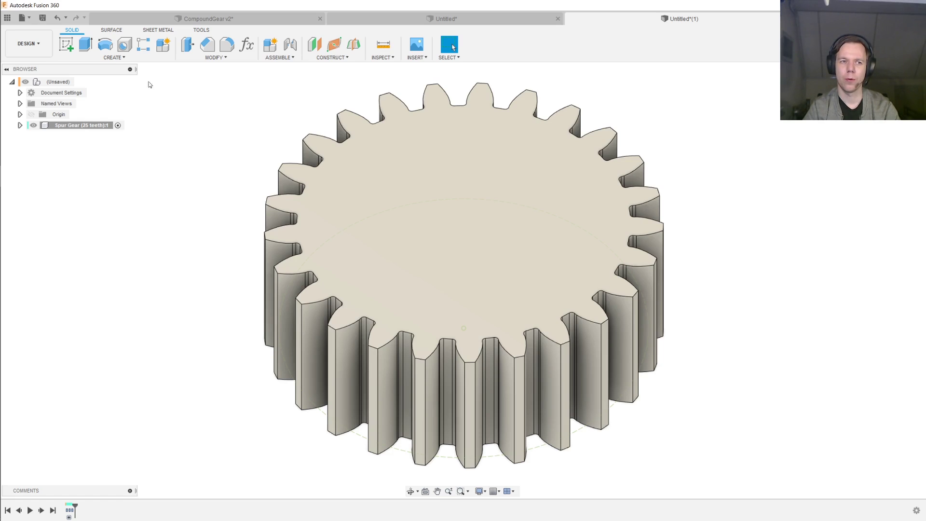
Start a sketch on the XZ plane and project the gear's top and bottom faces
{"action": "left_click", "coordinate": [66, 45]}
{"action": "left_click", "coordinate": [470, 289]}
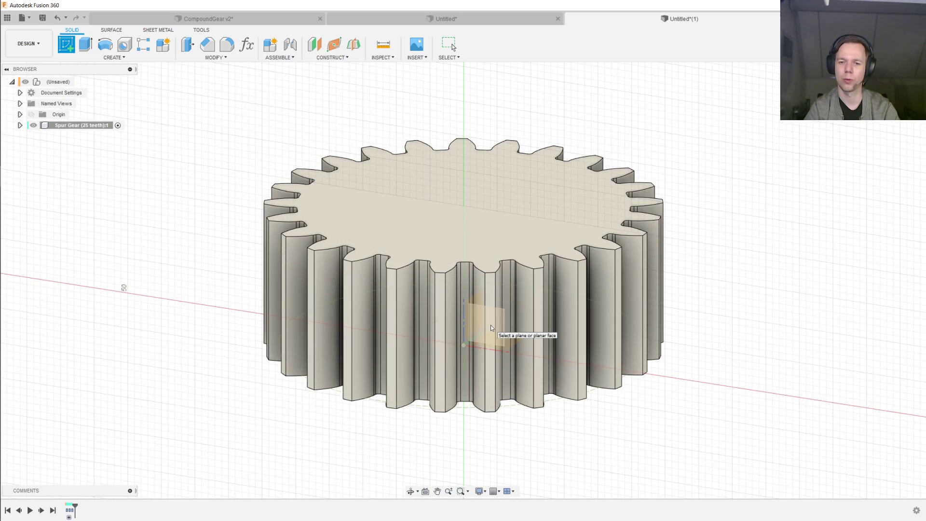
{"action": "left_click", "coordinate": [490, 325]}
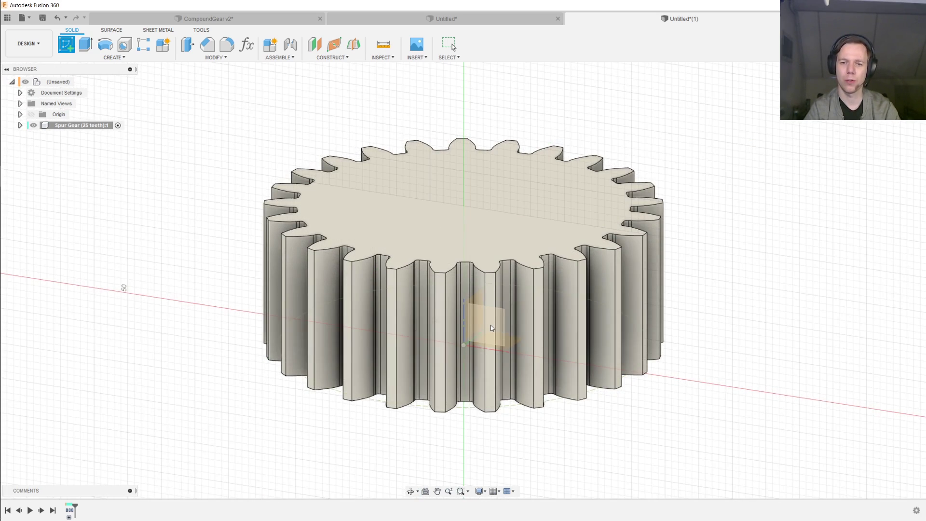
{"action": "key", "text": "p"}
{"action": "middle_click_drag", "start_coordinate": [661, 249], "coordinate": [672, 244], "text": "shift"}
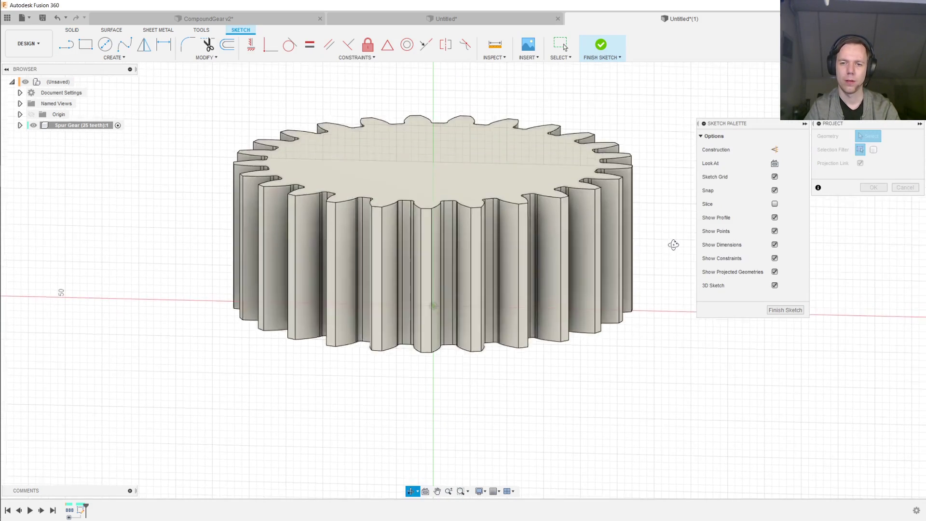
{"action": "left_click", "coordinate": [469, 209]}
{"action": "middle_click_drag", "start_coordinate": [469, 209], "coordinate": [445, 309], "text": "shift"}
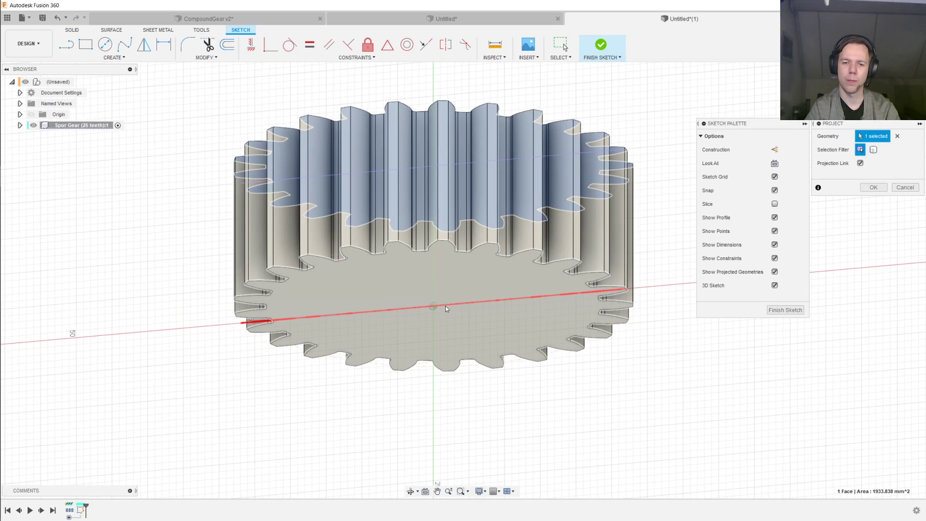
{"action": "left_click", "coordinate": [446, 285]}
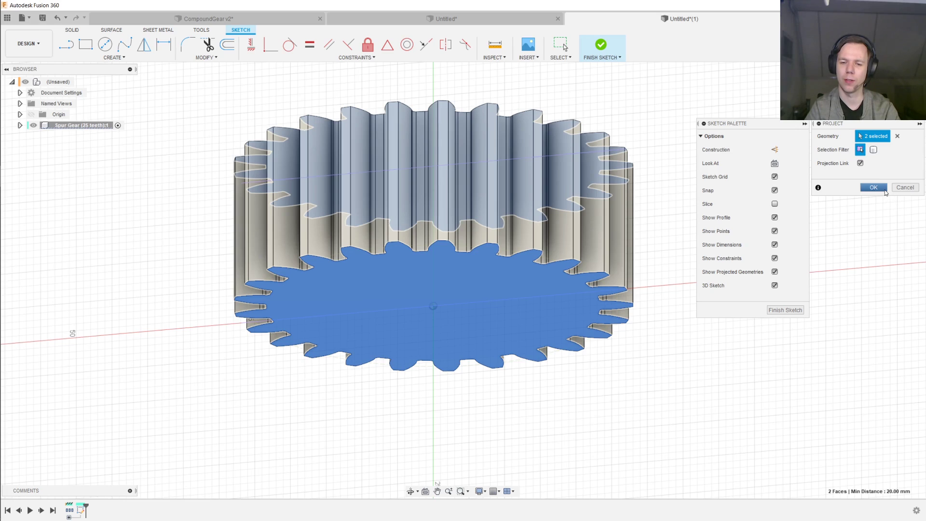
{"action": "left_click", "coordinate": [874, 190]}
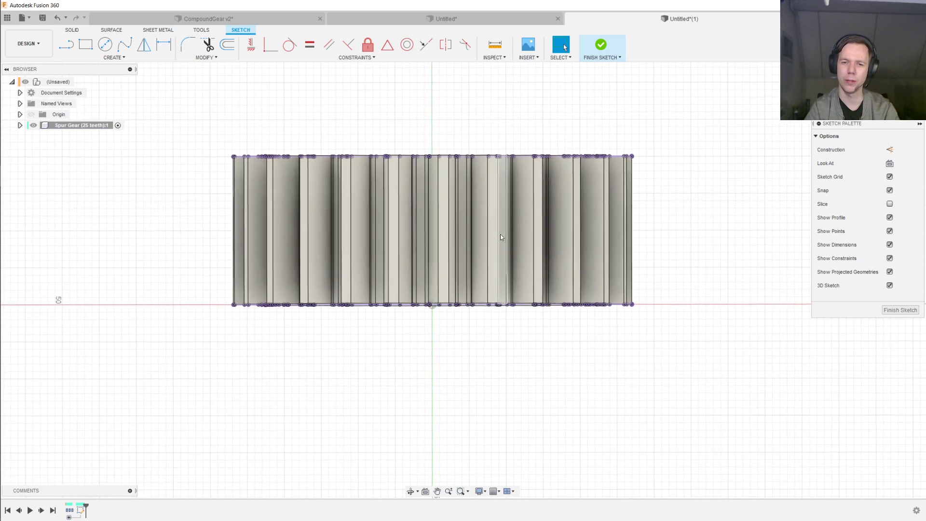
Draw a vertical construction line from the origin and a horizontal one at mid-height
{"action": "scroll", "coordinate": [436, 256], "scroll_direction": "up", "scroll_amount": 3}
{"action": "key", "text": "l"}
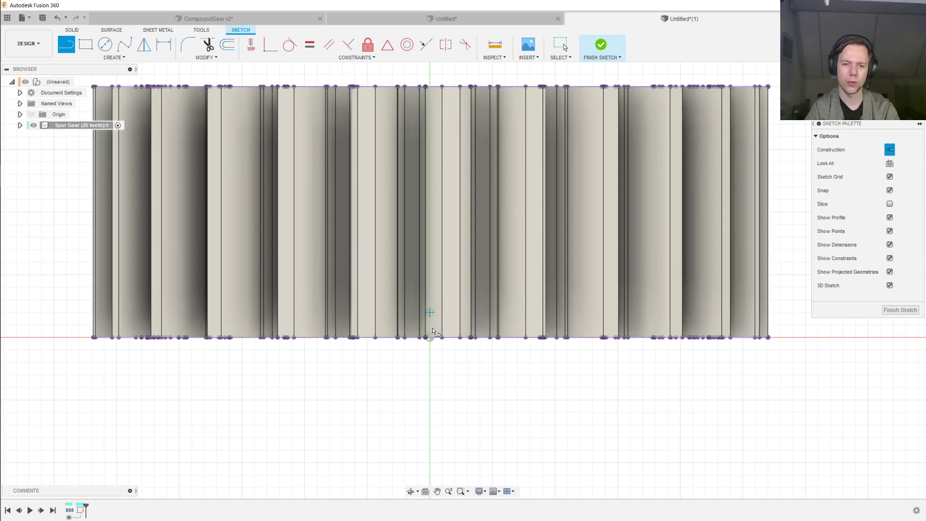
{"action": "scroll", "coordinate": [432, 328], "scroll_direction": "up", "scroll_amount": 2}
{"action": "left_click", "coordinate": [430, 337]}
{"action": "middle_click_drag", "start_coordinate": [428, 218], "coordinate": [410, 382]}
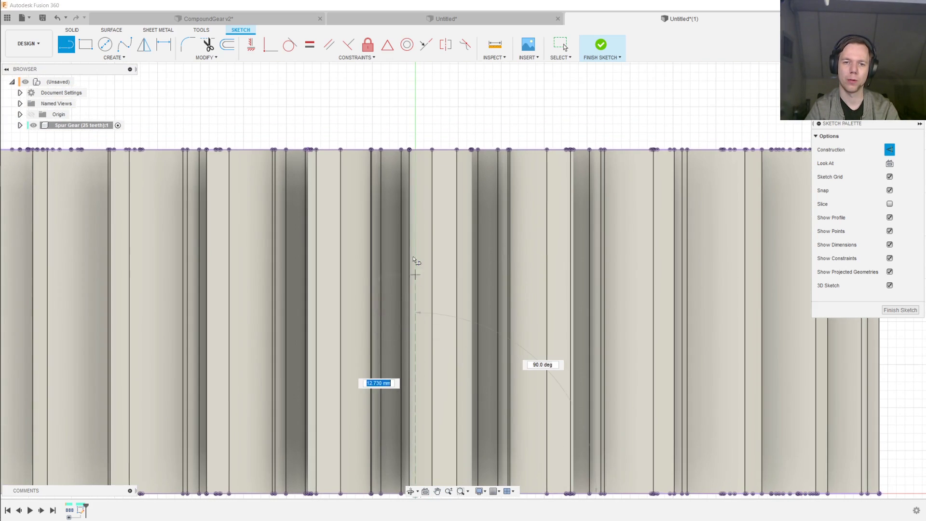
{"action": "left_click", "coordinate": [416, 151]}
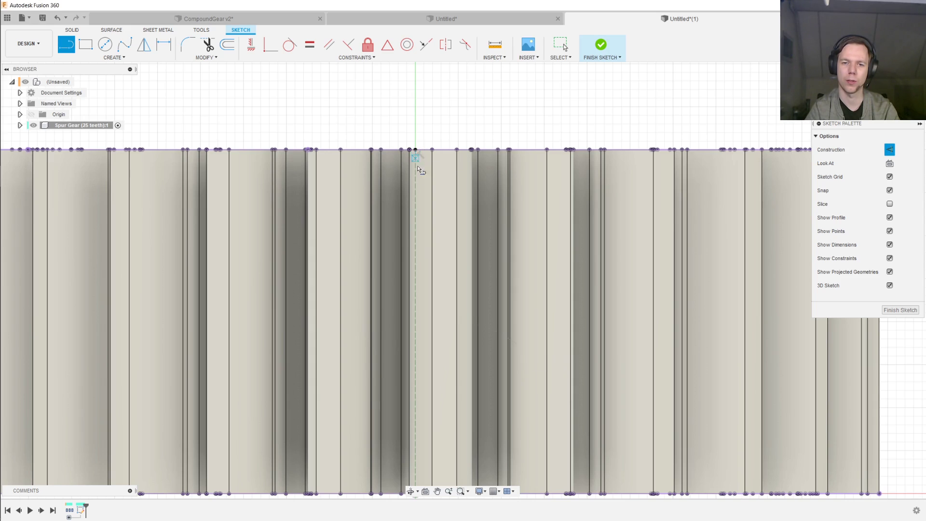
{"action": "scroll", "coordinate": [424, 273], "scroll_direction": "down", "scroll_amount": 3}
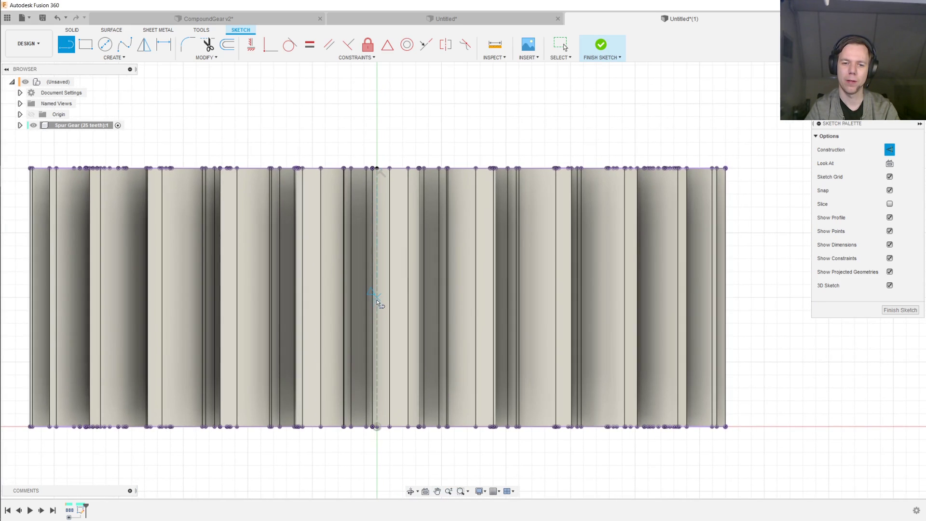
{"action": "left_click", "coordinate": [377, 295]}
{"action": "middle_click_drag", "start_coordinate": [788, 309], "coordinate": [560, 289]}
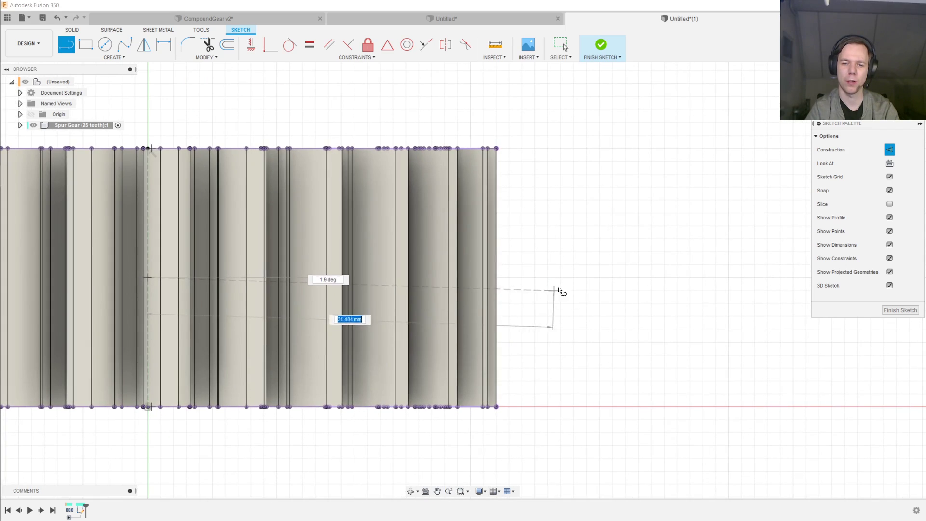
{"action": "left_click", "coordinate": [643, 278]}
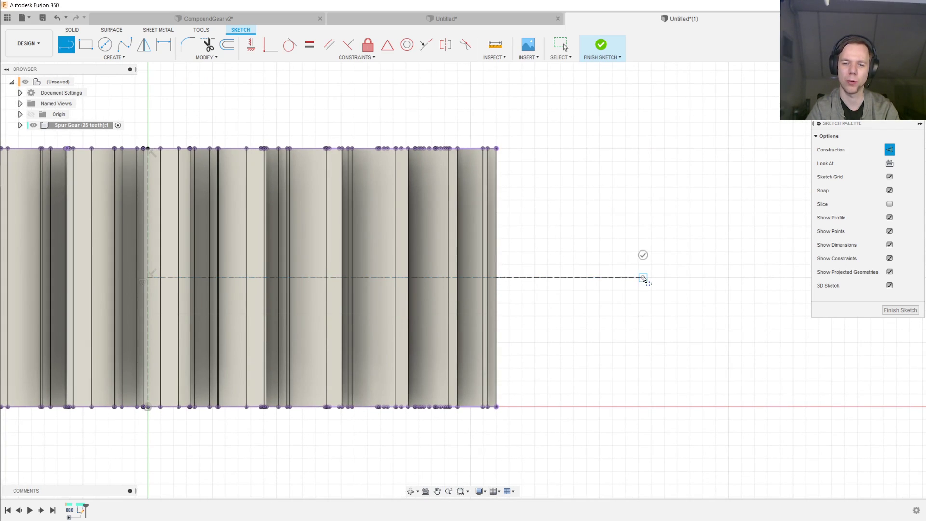
Draw a closed right triangle with regular lines beside the gear's top edge
{"action": "left_click", "coordinate": [642, 255]}
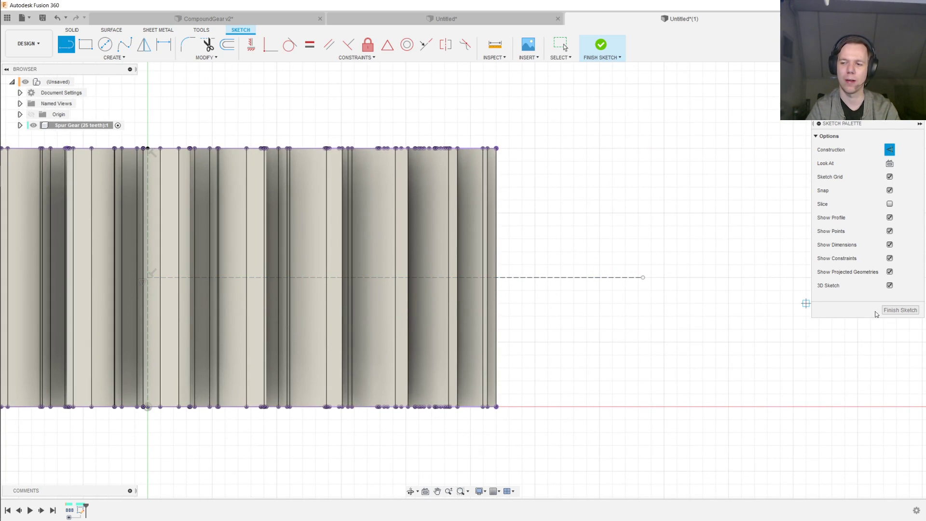
{"action": "key", "text": "l"}
{"action": "middle_click_drag", "start_coordinate": [620, 263], "coordinate": [651, 285]}
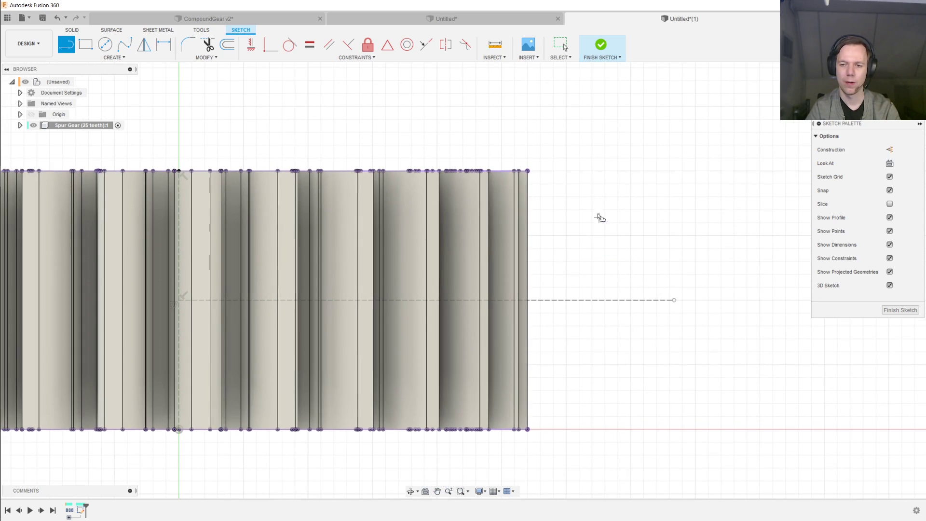
{"action": "left_click", "coordinate": [581, 203]}
{"action": "left_click", "coordinate": [636, 203]}
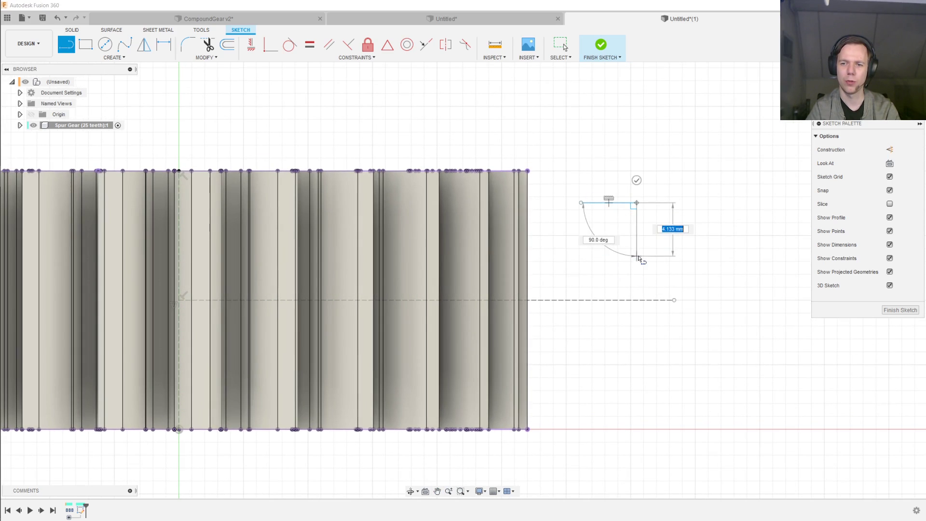
{"action": "left_click", "coordinate": [636, 255]}
{"action": "left_click", "coordinate": [582, 203]}
{"action": "key", "text": "Escape"}
Dimension both triangle legs to 2 mm
{"action": "key", "text": "d"}
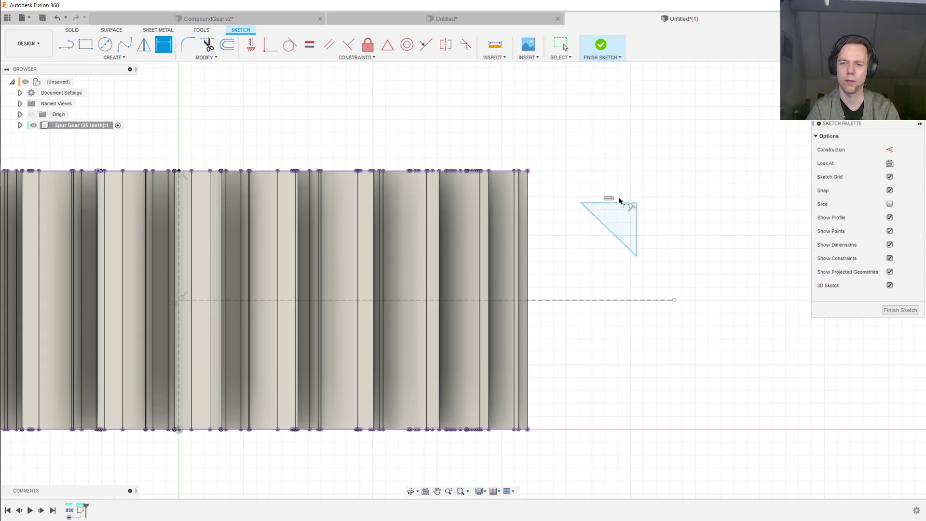
{"action": "left_click", "coordinate": [623, 203]}
{"action": "left_click", "coordinate": [615, 181]}
{"action": "type", "text": "2"}
{"action": "key", "text": "Return"}
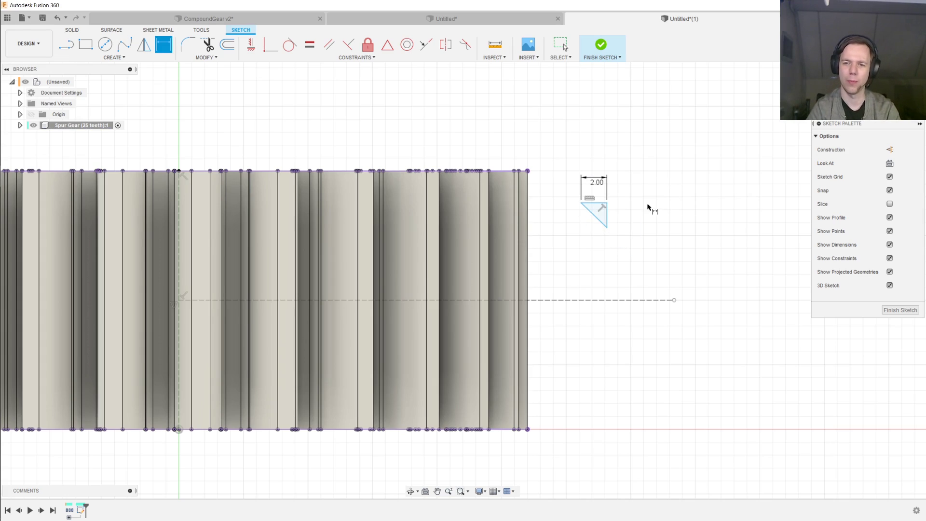
{"action": "left_click", "coordinate": [607, 212]}
{"action": "left_click", "coordinate": [623, 214]}
{"action": "key", "text": "Return"}
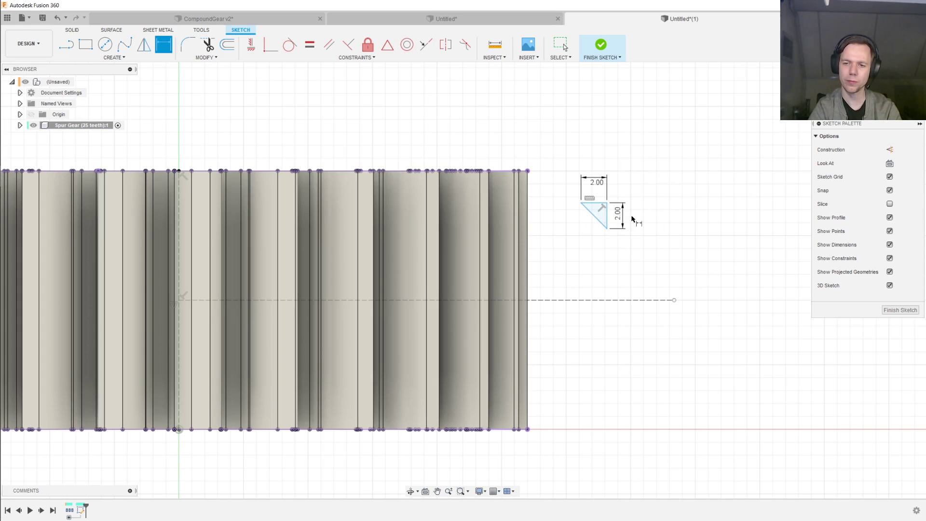
{"action": "key", "text": "Escape"}
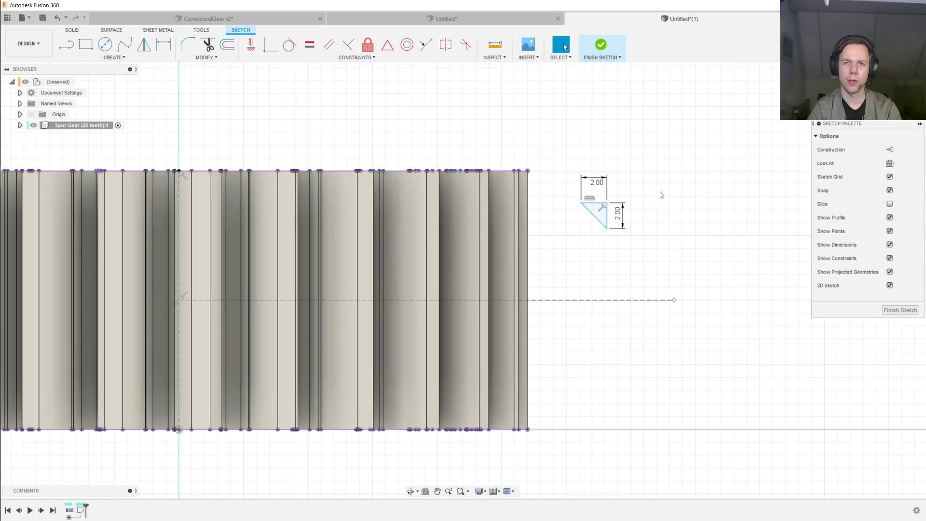
Mirror the 2.00 triangle across the horizontal construction line to the gear's bottom edge
{"action": "mouse_move", "coordinate": [659, 196]}
{"action": "middle_mouse_down"}
{"action": "mouse_move", "coordinate": [680, 186]}
{"action": "mouse_move", "coordinate": [645, 204]}
{"action": "mouse_move", "coordinate": [331, 261]}
{"action": "mouse_move", "coordinate": [488, 166]}
{"action": "mouse_move", "coordinate": [326, 307]}
{"action": "mouse_move", "coordinate": [429, 253]}
{"action": "mouse_move", "coordinate": [570, 378]}
{"action": "middle_mouse_up"}
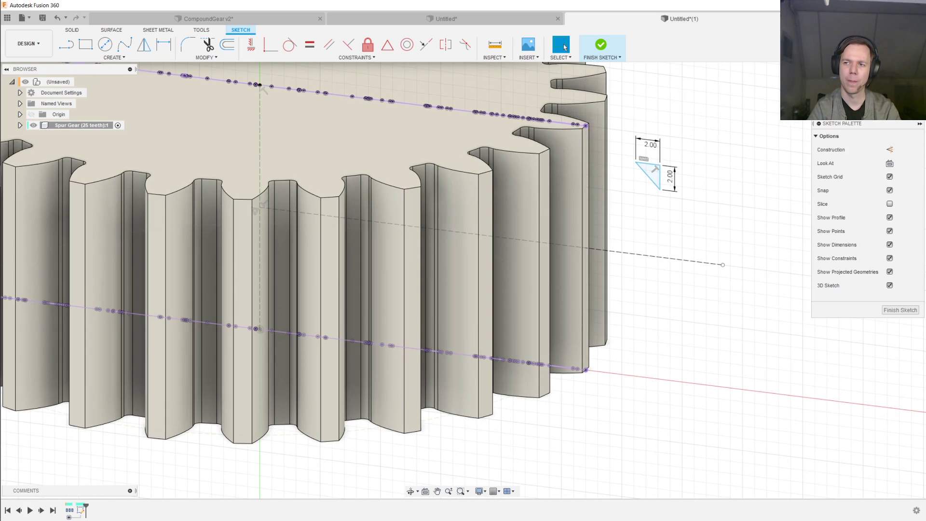
{"action": "middle_click_drag", "start_coordinate": [891, 106], "coordinate": [750, 147], "text": "shift"}
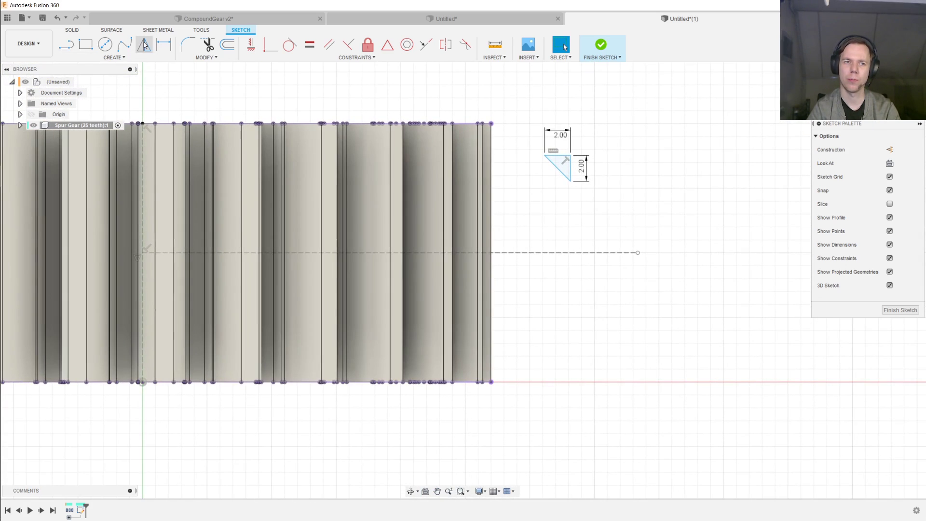
{"action": "left_click", "coordinate": [144, 46]}
{"action": "left_click_drag", "start_coordinate": [526, 116], "coordinate": [612, 201]}
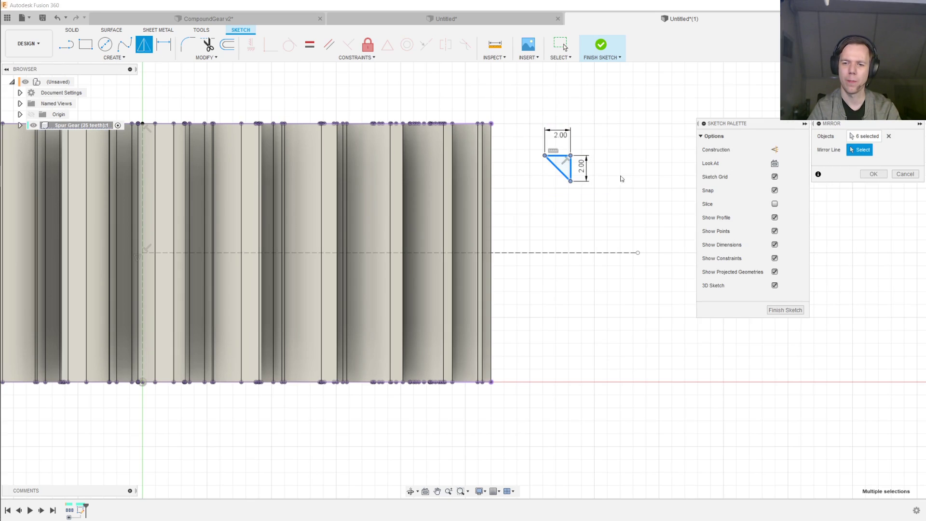
{"action": "left_click", "coordinate": [562, 253]}
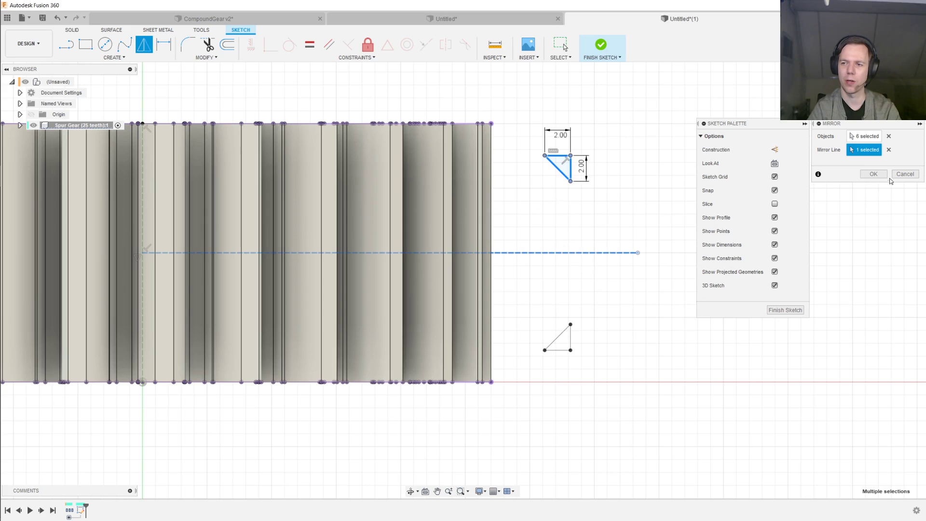
{"action": "left_click", "coordinate": [873, 174]}
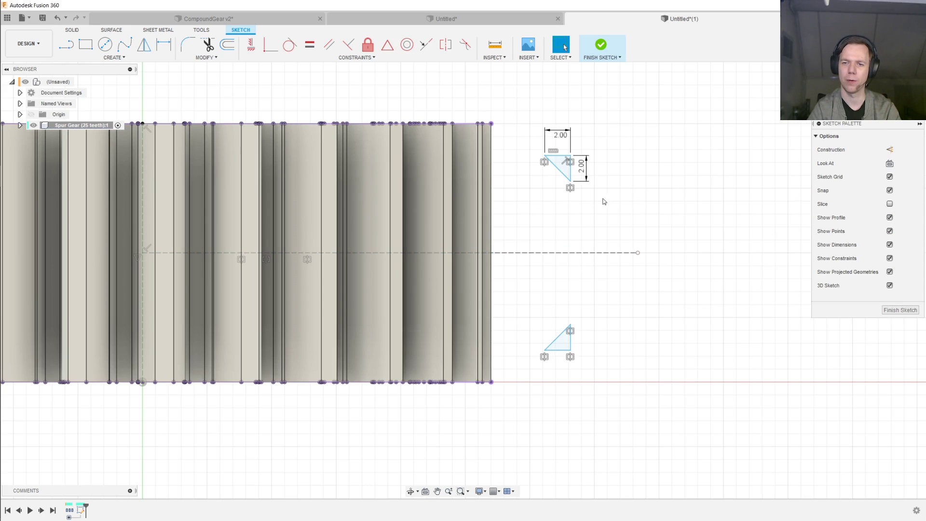
{"action": "middle_click_drag", "start_coordinate": [570, 214], "coordinate": [581, 257]}
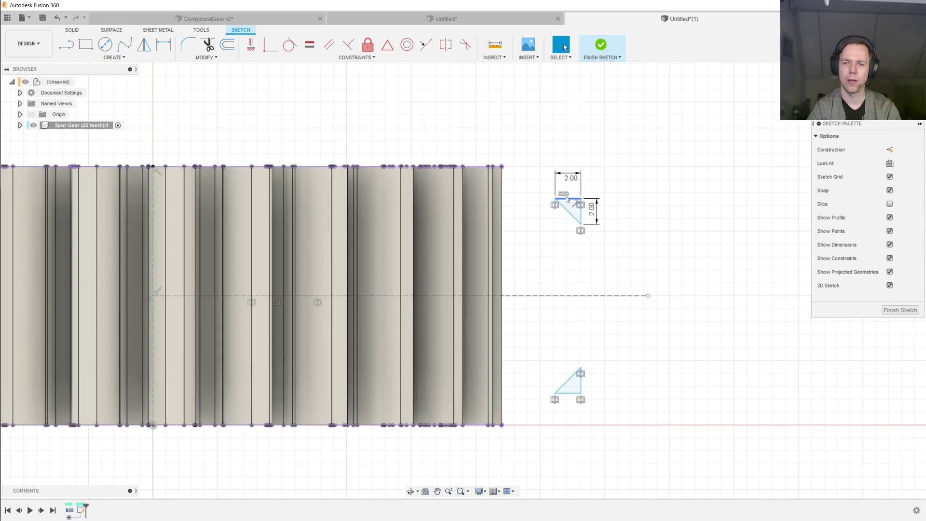
Constrain the upper triangle's top line collinear with the gear's top edge and drag-test it
{"action": "mouse_move", "coordinate": [566, 199]}
{"action": "left_mouse_down"}
{"action": "mouse_move", "coordinate": [593, 193]}
{"action": "mouse_move", "coordinate": [562, 175]}
{"action": "left_mouse_up"}
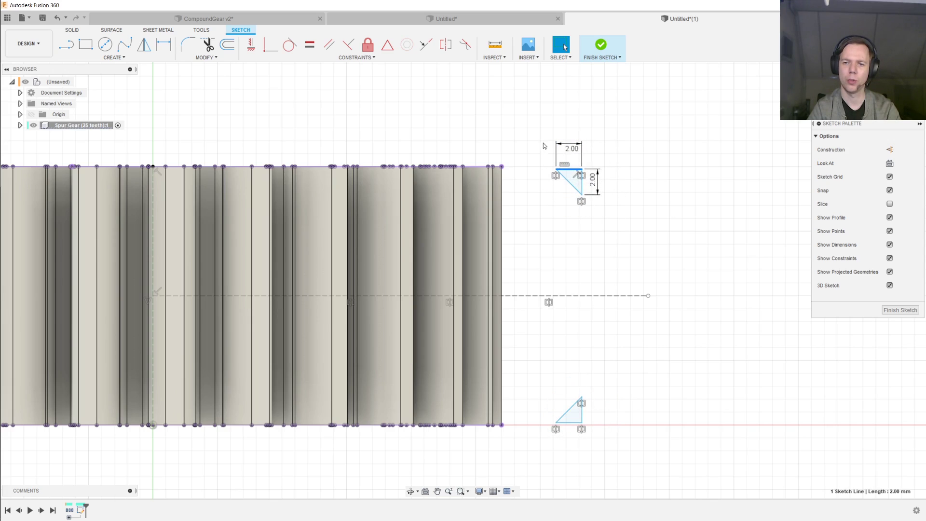
{"action": "scroll", "coordinate": [535, 157], "scroll_direction": "up", "scroll_amount": 2}
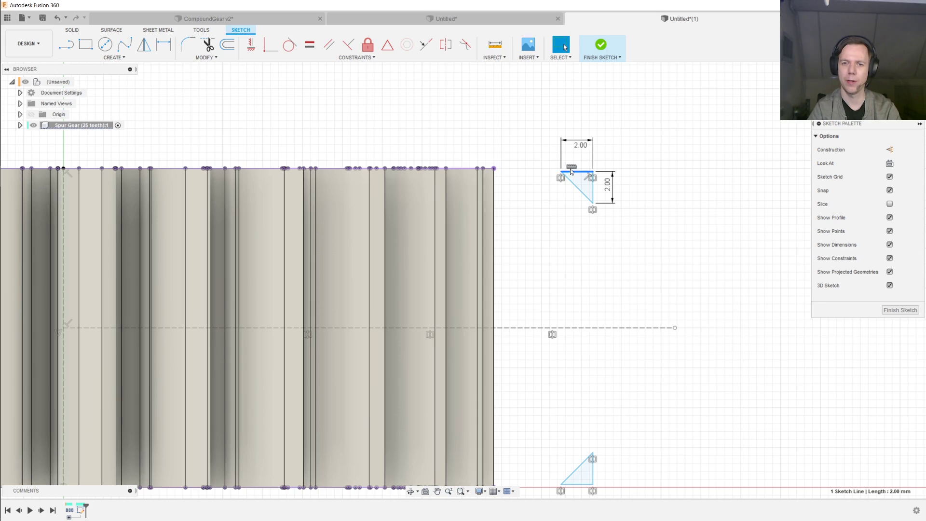
{"action": "left_click", "coordinate": [461, 169], "text": "ctrl"}
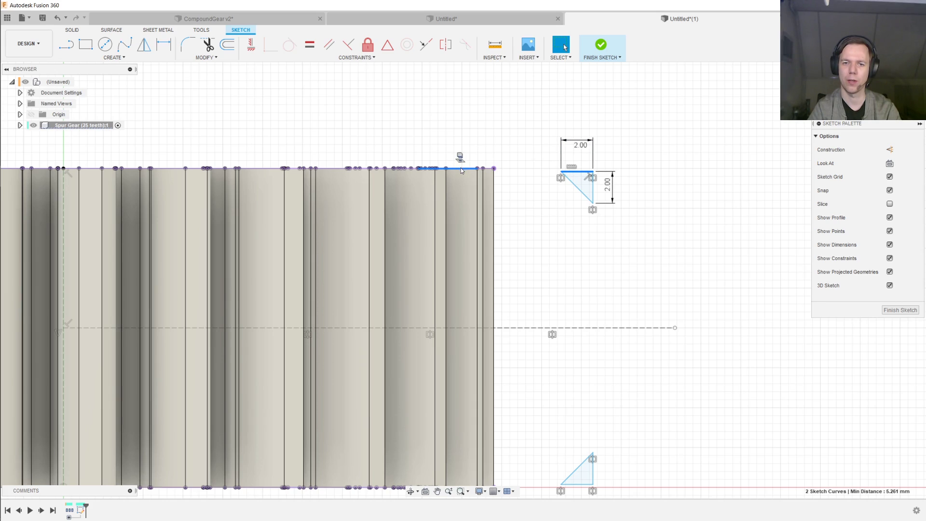
{"action": "left_click", "coordinate": [428, 48]}
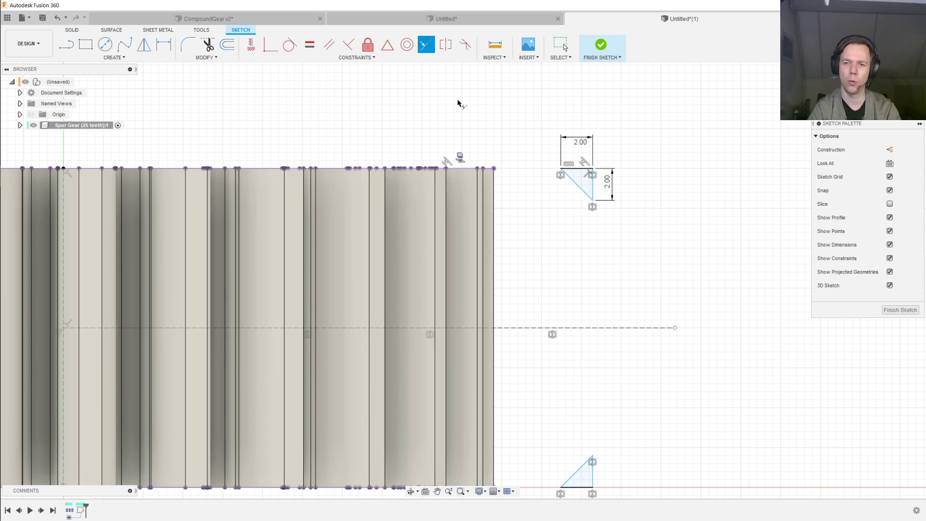
{"action": "scroll", "coordinate": [595, 303], "scroll_direction": "down", "scroll_amount": 2}
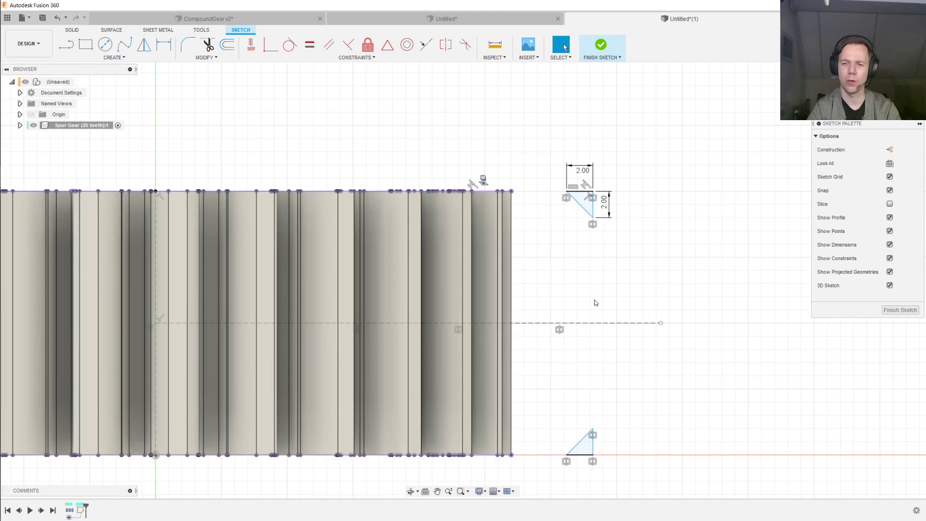
{"action": "mouse_move", "coordinate": [538, 173]}
{"action": "left_mouse_down"}
{"action": "mouse_move", "coordinate": [557, 178]}
{"action": "mouse_move", "coordinate": [511, 180]}
{"action": "mouse_move", "coordinate": [556, 189]}
{"action": "left_mouse_up"}
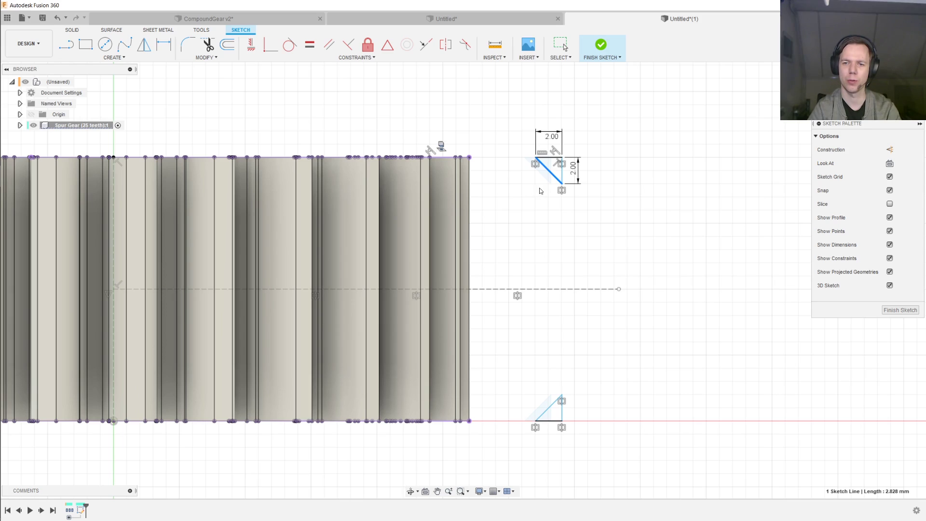
{"action": "left_click", "coordinate": [527, 196]}
{"action": "middle_click_drag", "start_coordinate": [525, 197], "coordinate": [553, 195]}
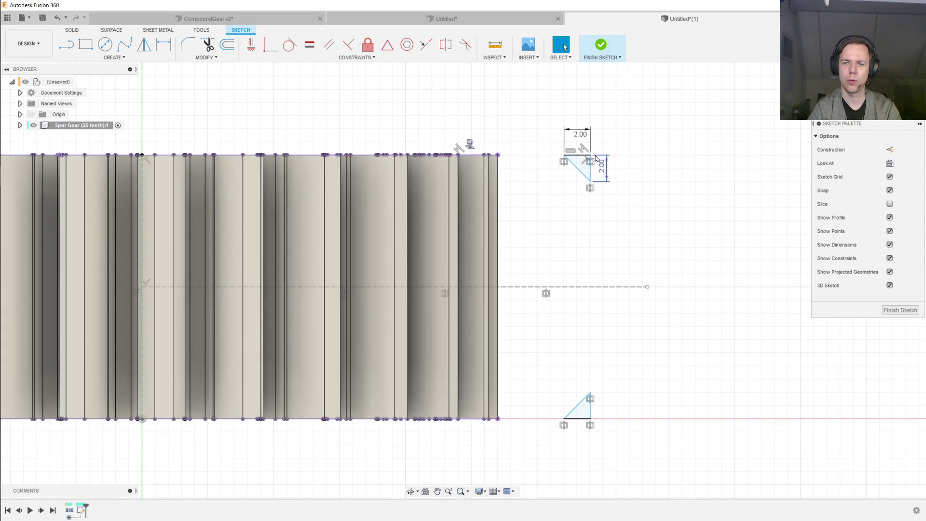
{"action": "left_click", "coordinate": [498, 155], "text": "shift"}
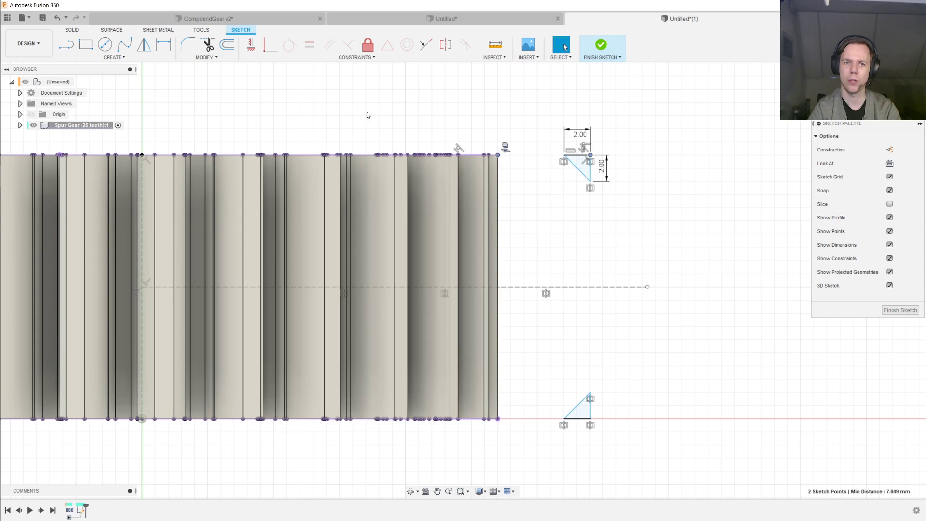
{"action": "left_click", "coordinate": [266, 51]}
{"action": "scroll", "coordinate": [503, 157], "scroll_direction": "up", "scroll_amount": 10}
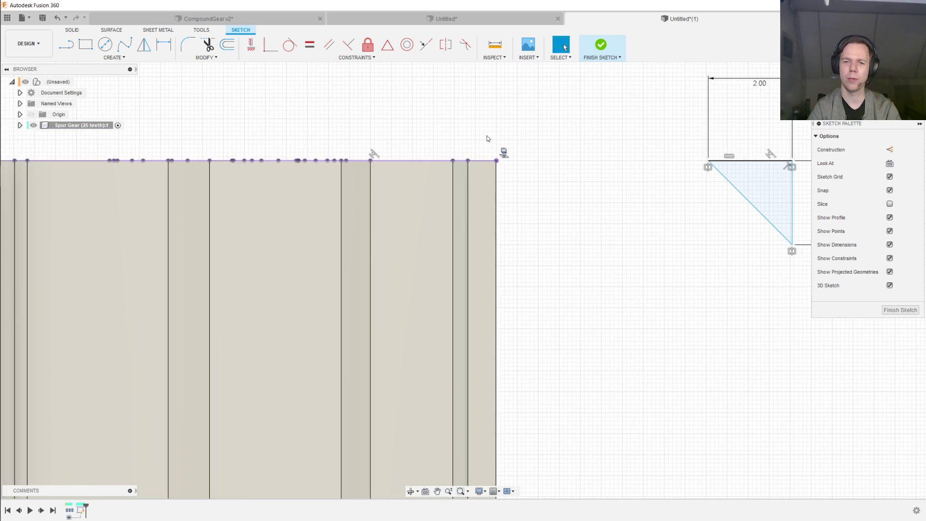
{"action": "scroll", "coordinate": [495, 162], "scroll_direction": "up", "scroll_amount": 5}
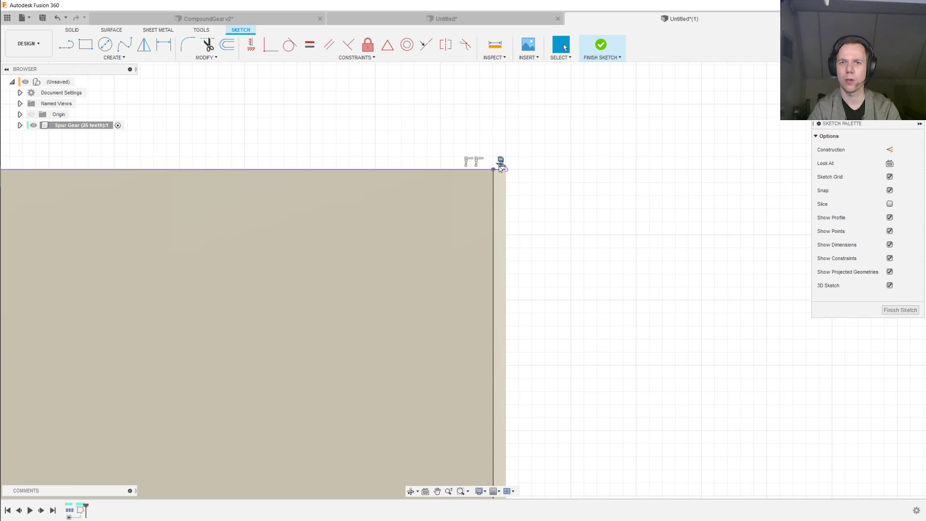
{"action": "left_click", "coordinate": [494, 170]}
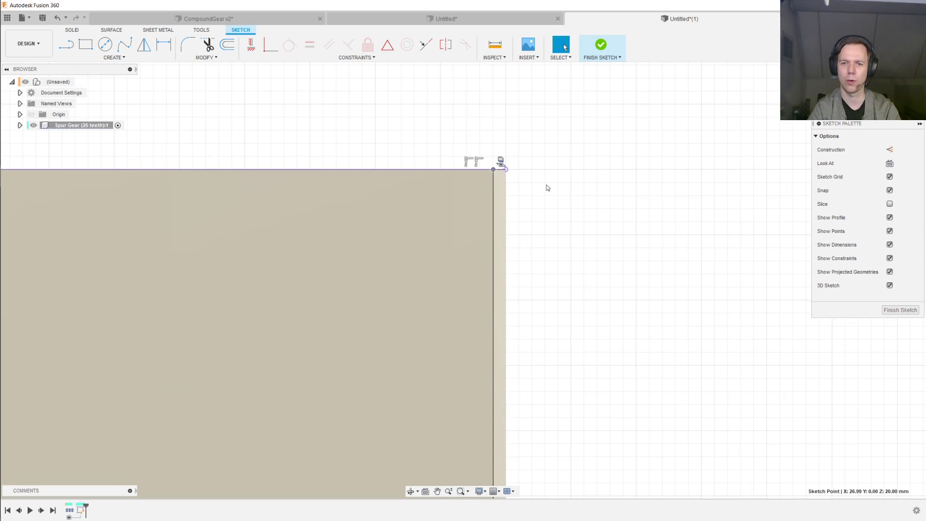
{"action": "left_click", "coordinate": [506, 170]}
{"action": "key", "text": "Escape"}
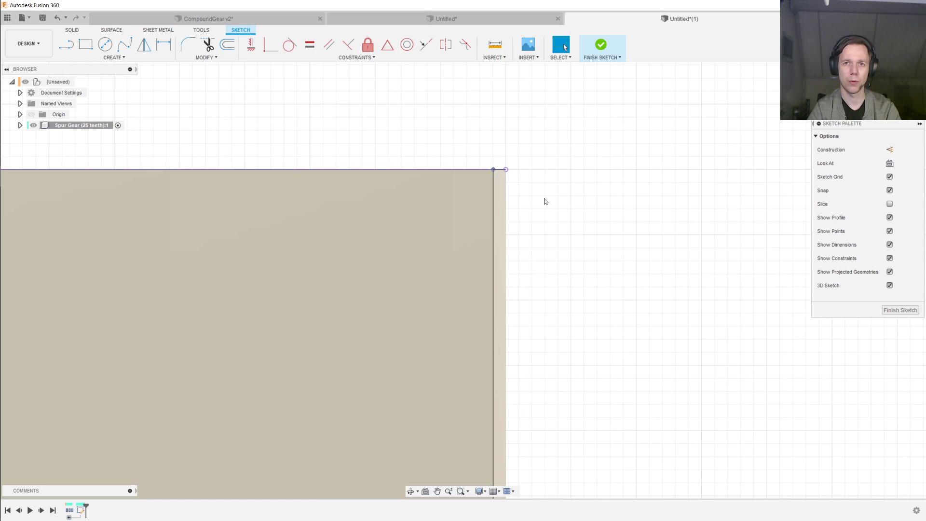
{"action": "scroll", "coordinate": [544, 202], "scroll_direction": "down", "scroll_amount": 3}
{"action": "scroll", "coordinate": [544, 200], "scroll_direction": "down", "scroll_amount": 5}
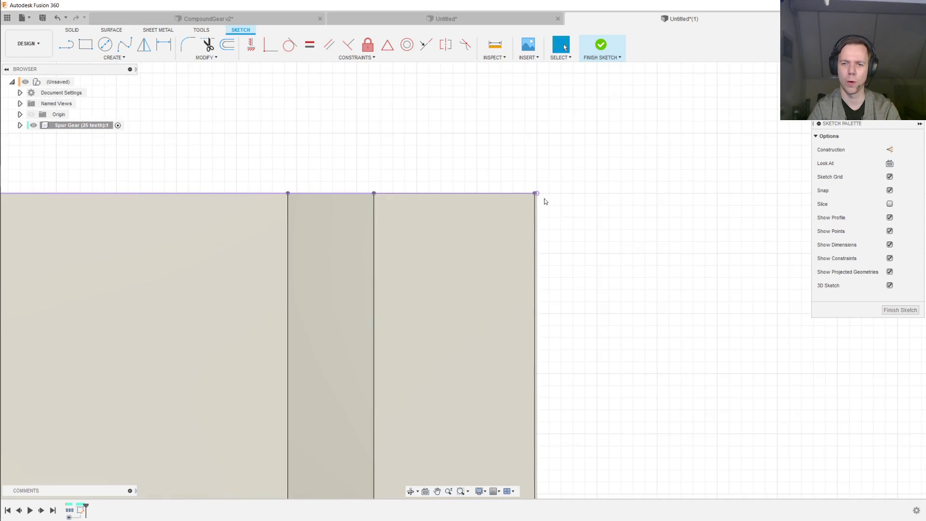
Select the triangle's vertical edge together with the gear's vertical centre line
{"action": "scroll", "coordinate": [572, 230], "scroll_direction": "down", "scroll_amount": 6}
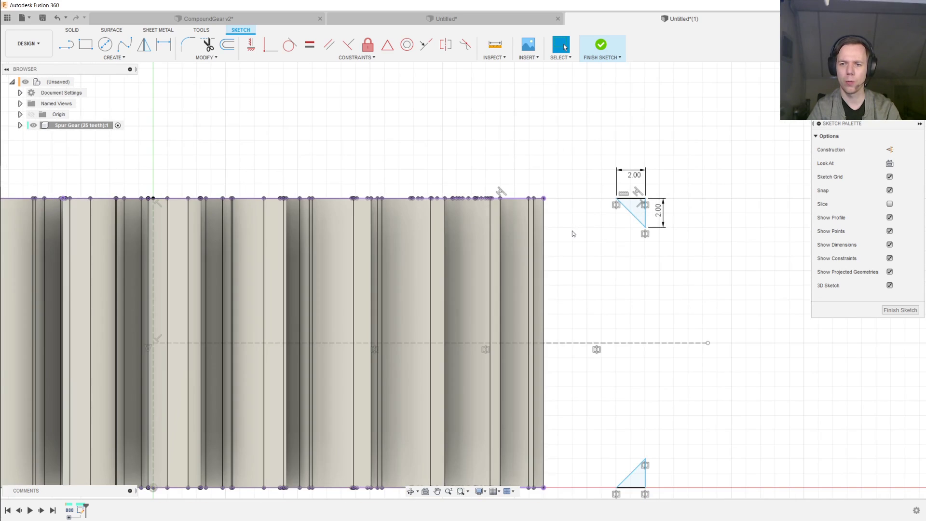
{"action": "middle_click_drag", "start_coordinate": [574, 233], "coordinate": [577, 233]}
{"action": "scroll", "coordinate": [577, 233], "scroll_direction": "up", "scroll_amount": 2}
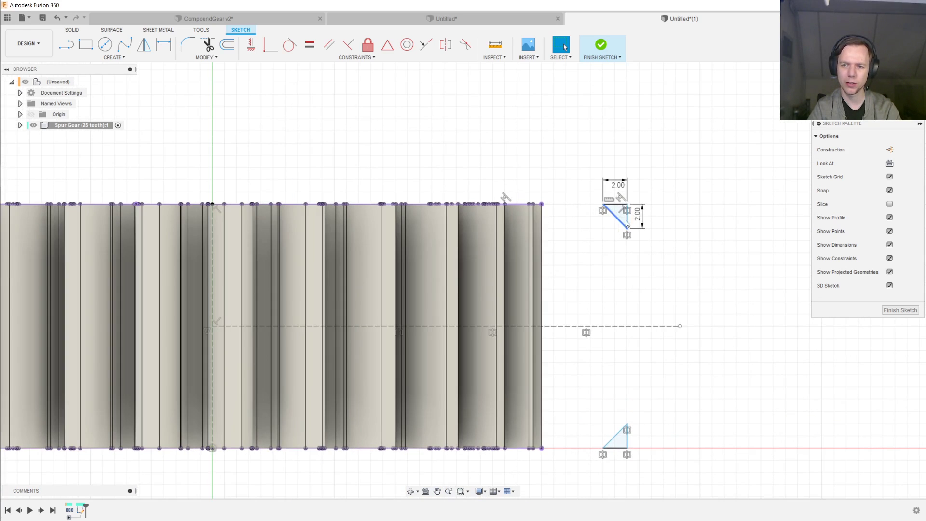
{"action": "left_click", "coordinate": [626, 219]}
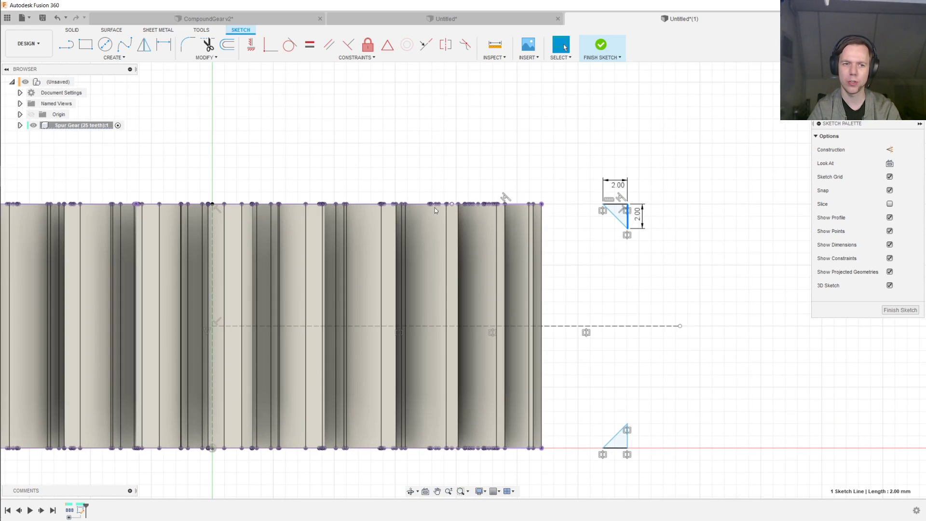
{"action": "left_click", "coordinate": [212, 244], "text": "shift"}
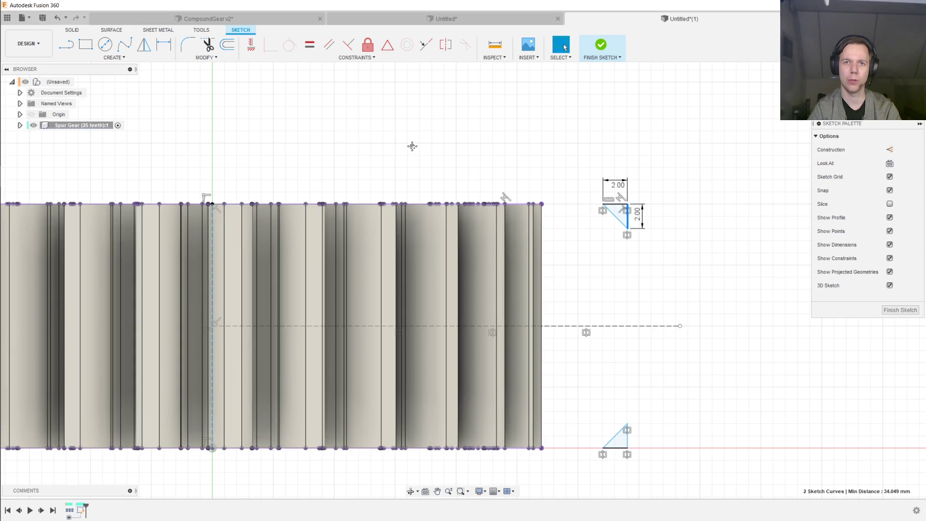
{"action": "middle_click_drag", "start_coordinate": [413, 145], "coordinate": [458, 171]}
Dimension the triangles 27 mm from the centre line and finish the sketch
{"action": "key", "text": "d"}
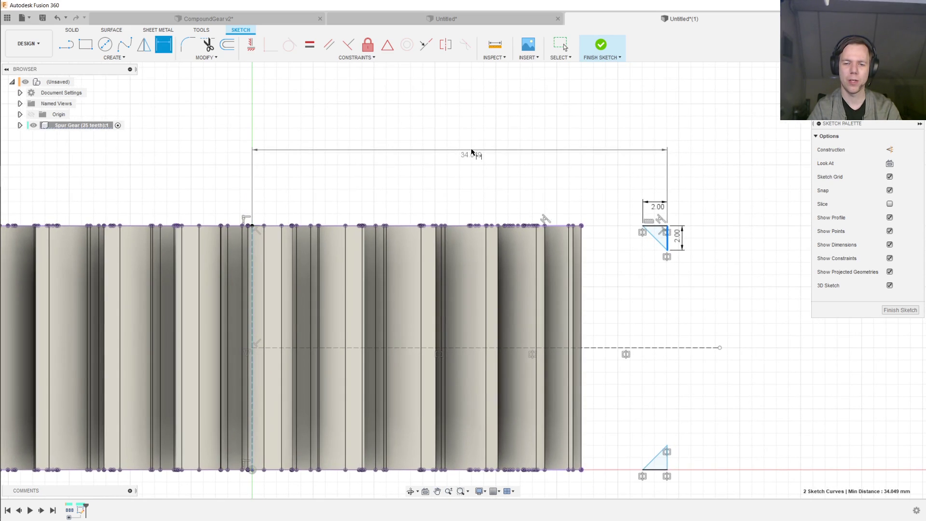
{"action": "left_click", "coordinate": [474, 150]}
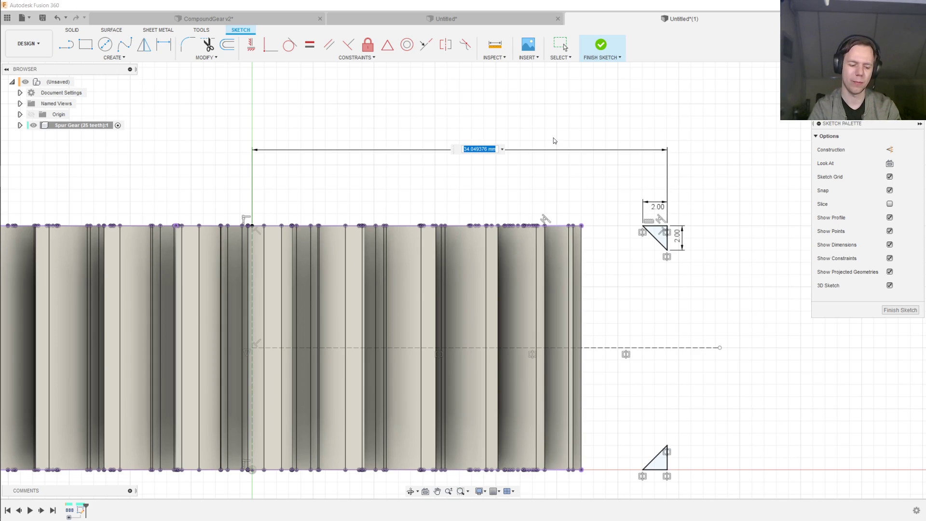
{"action": "key", "text": "BackSpace"}
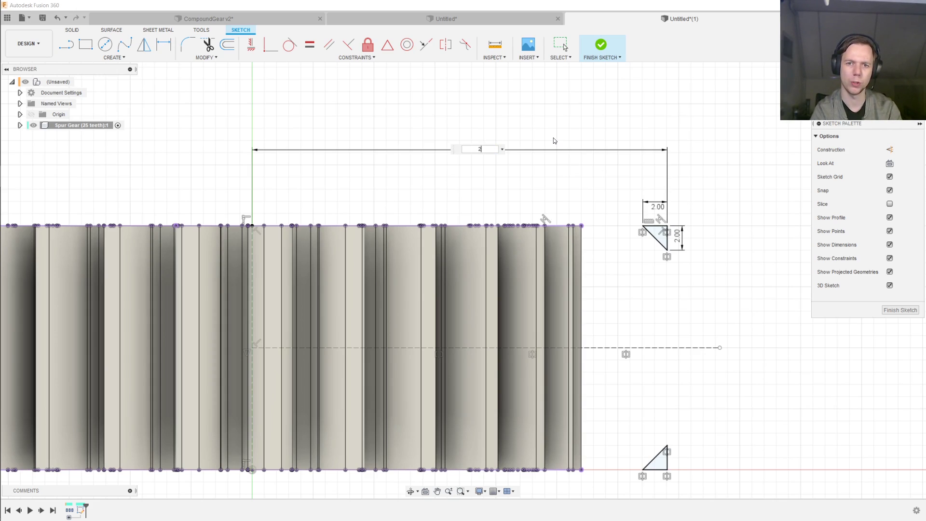
{"action": "type", "text": "2*(25-"}
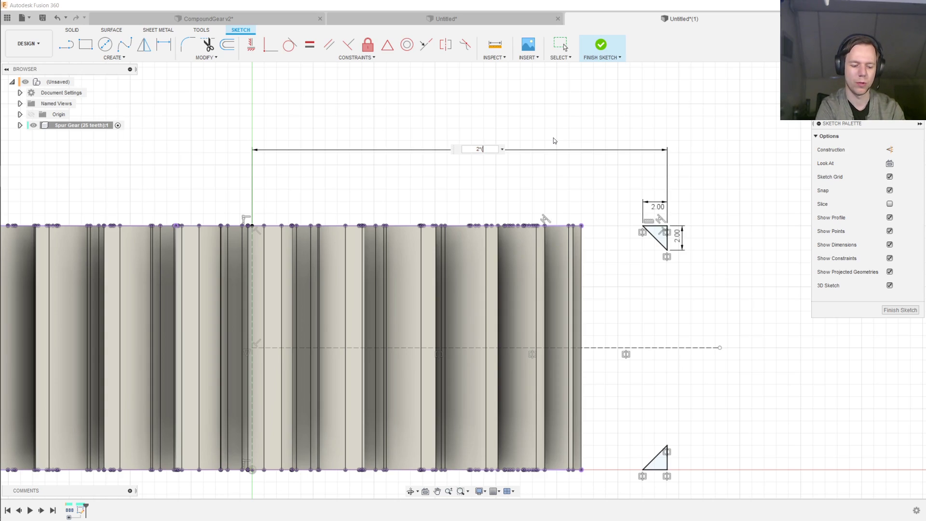
{"action": "type", "text": "25+2"}
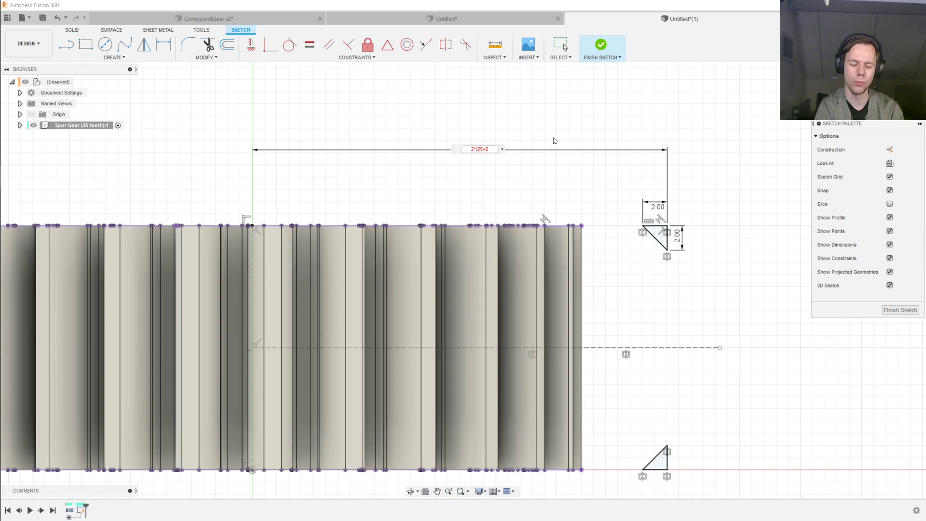
{"action": "type", "text": ")"}
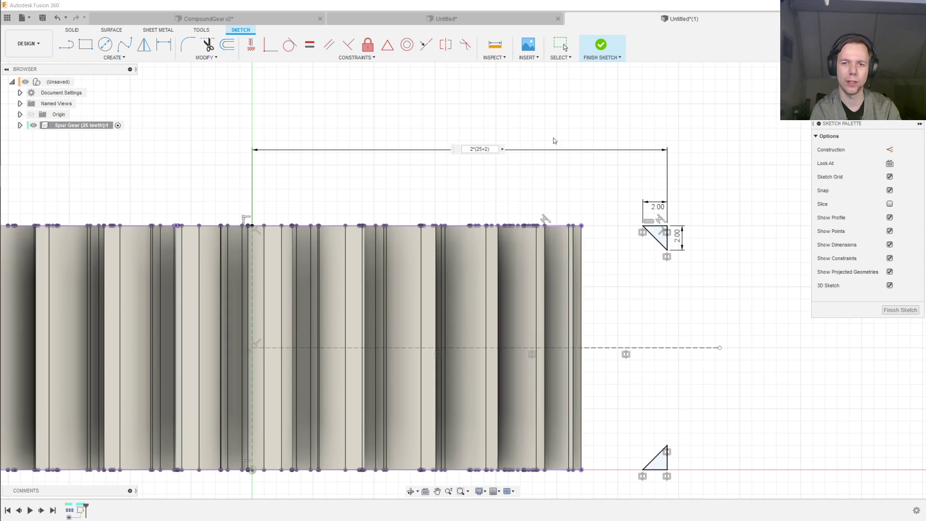
{"action": "key", "text": "Home"}
{"action": "key", "text": "Delete"}
{"action": "key", "text": "Delete"}
{"action": "key", "text": "Return"}
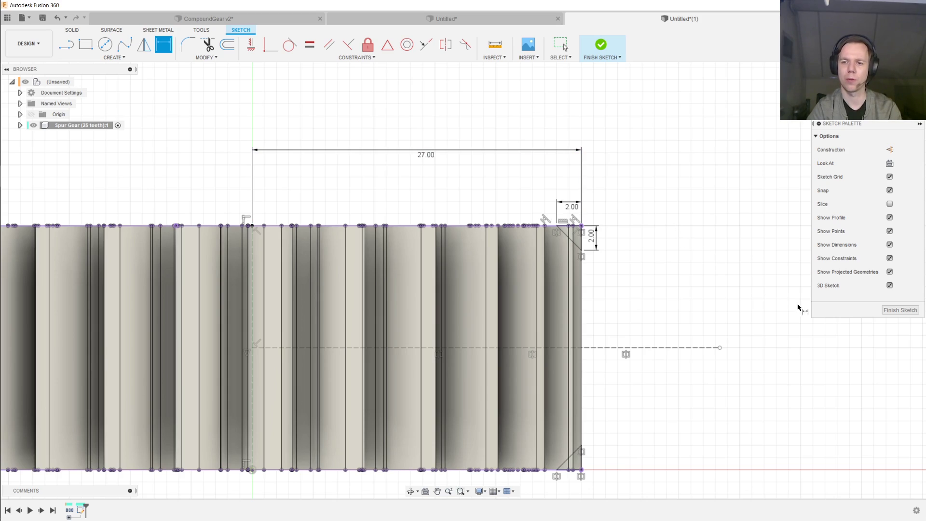
{"action": "left_click", "coordinate": [886, 310]}
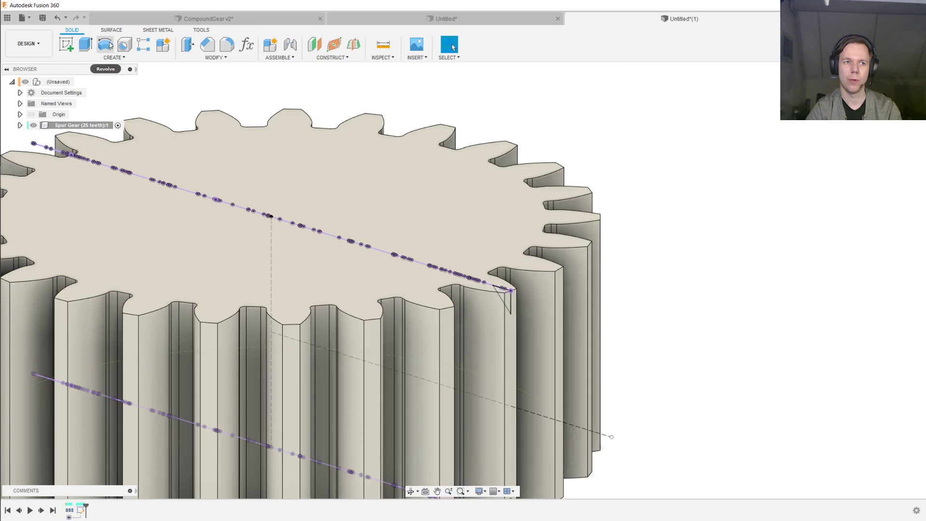
Revolve-cut both triangles a full 360° around the gear's vertical centre line
{"action": "left_click", "coordinate": [110, 46]}
{"action": "scroll", "coordinate": [482, 261], "scroll_direction": "down", "scroll_amount": 2}
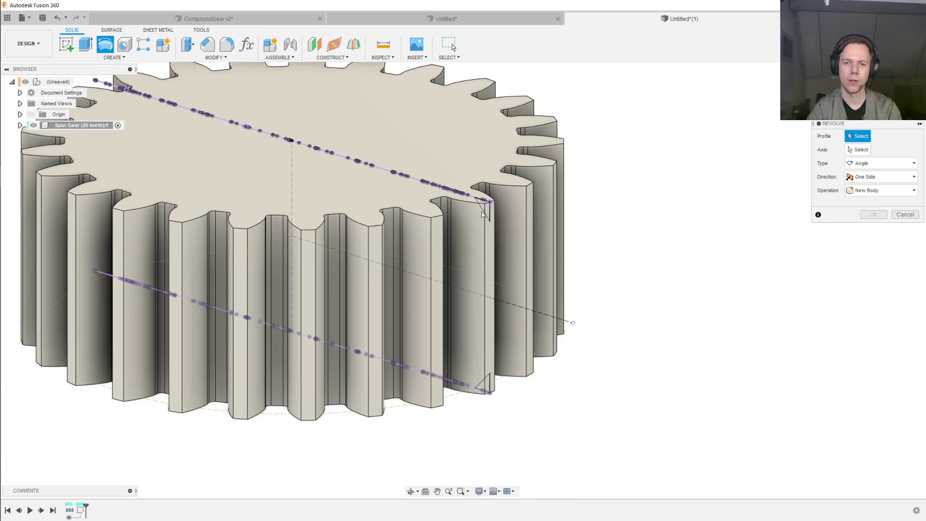
{"action": "left_click", "coordinate": [484, 210]}
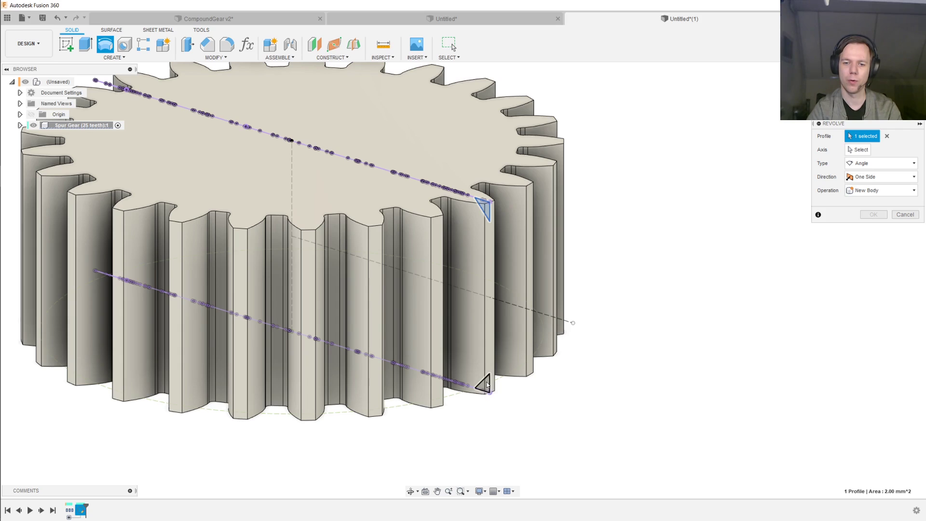
{"action": "left_click", "coordinate": [485, 384]}
{"action": "left_click", "coordinate": [858, 150]}
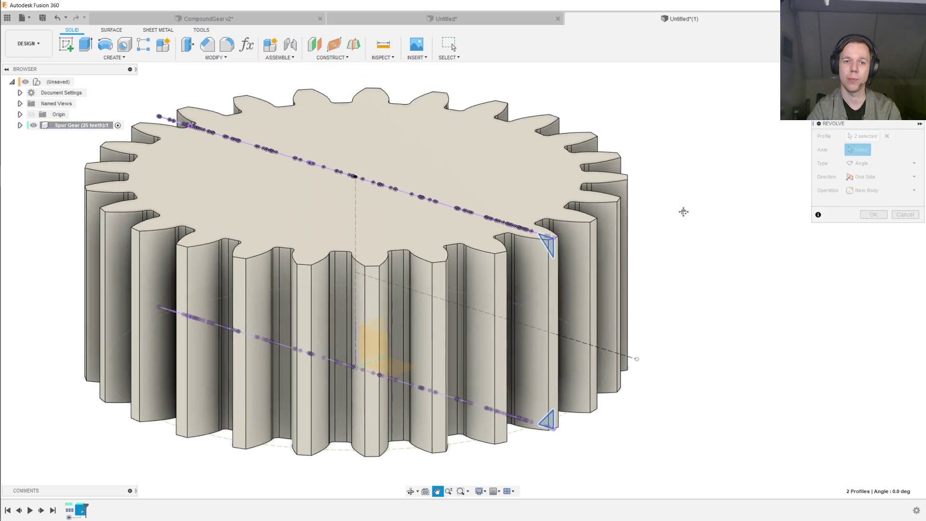
{"action": "middle_click_drag", "start_coordinate": [614, 169], "coordinate": [682, 209]}
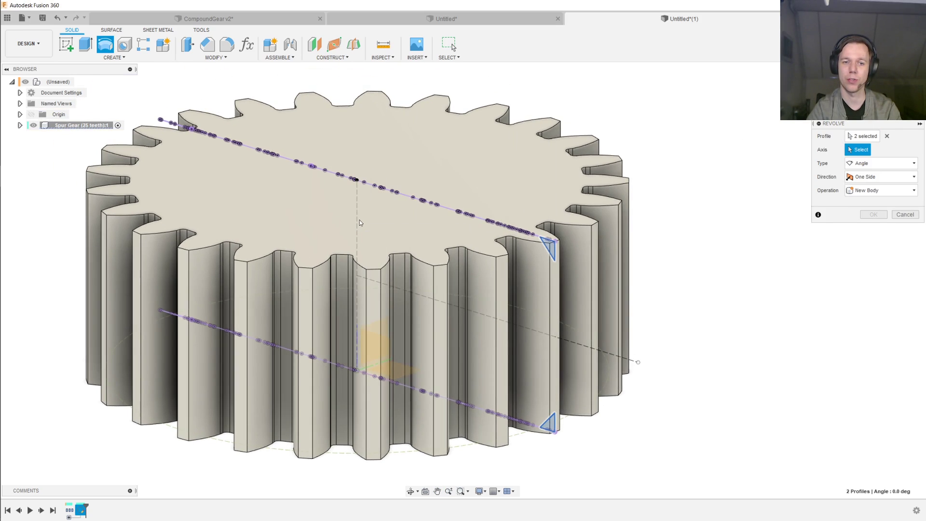
{"action": "left_click", "coordinate": [358, 216]}
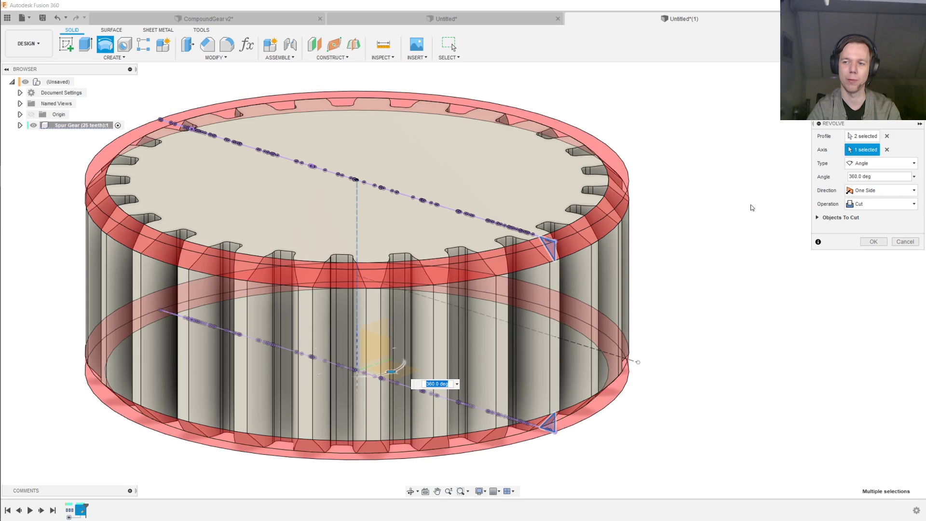
{"action": "left_click", "coordinate": [872, 242]}
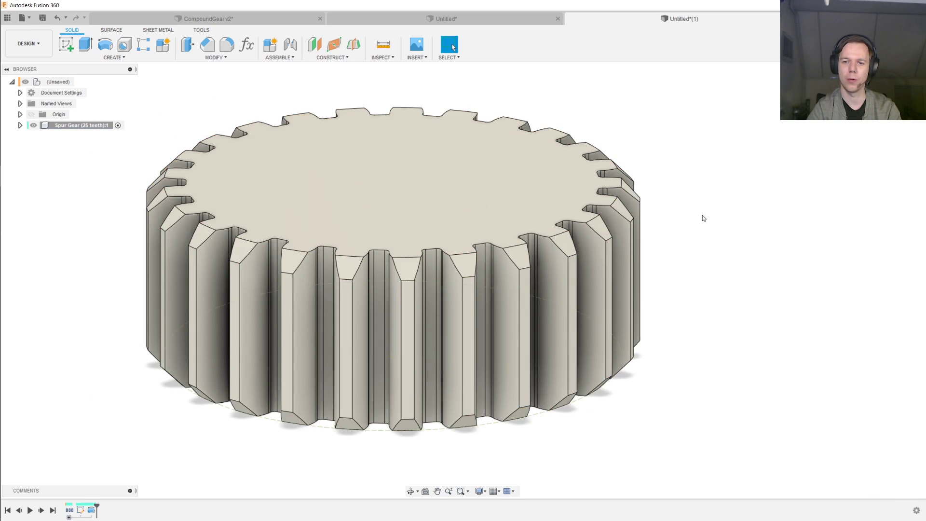
Pan and zoom the view to show both 25-tooth gears side by side
{"action": "middle_click_drag", "start_coordinate": [701, 218], "coordinate": [752, 230]}
{"action": "scroll", "coordinate": [723, 226], "scroll_direction": "down", "scroll_amount": 2}
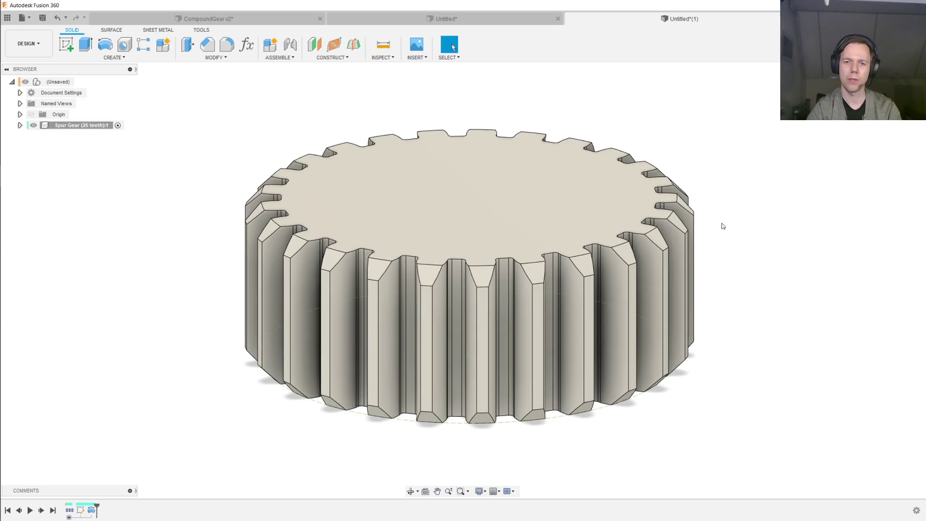
{"action": "scroll", "coordinate": [723, 221], "scroll_direction": "up", "scroll_amount": 2}
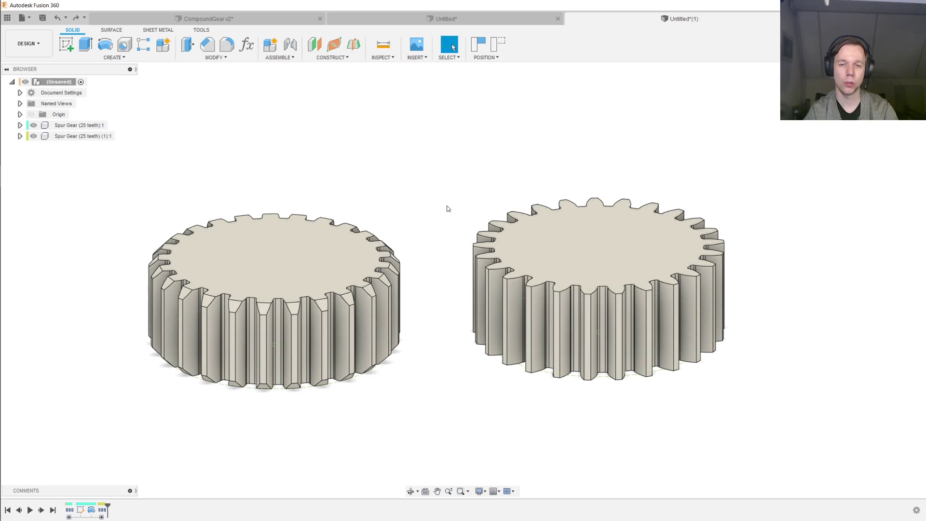
Chamfer the right gear's 100 top and bottom tooth edges with a 1 mm equal distance
{"action": "left_click", "coordinate": [210, 48]}
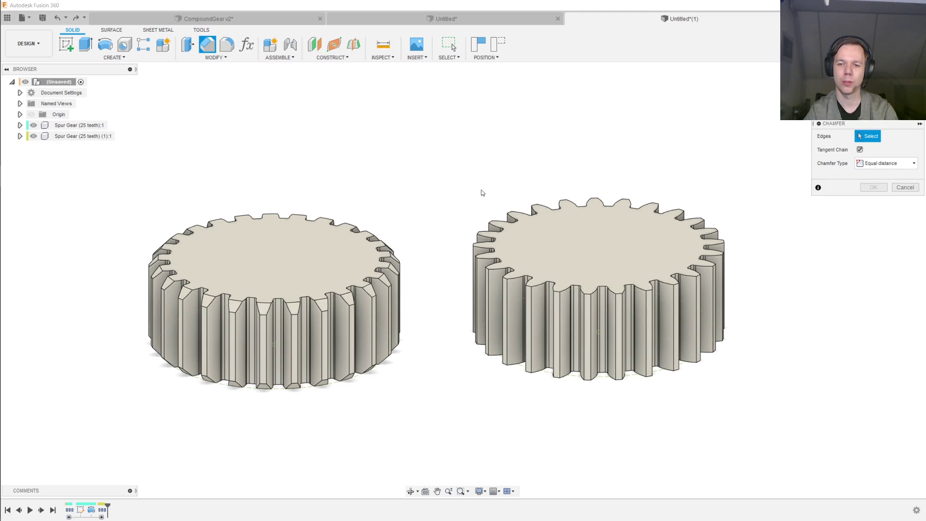
{"action": "middle_click_drag", "start_coordinate": [481, 192], "coordinate": [401, 174]}
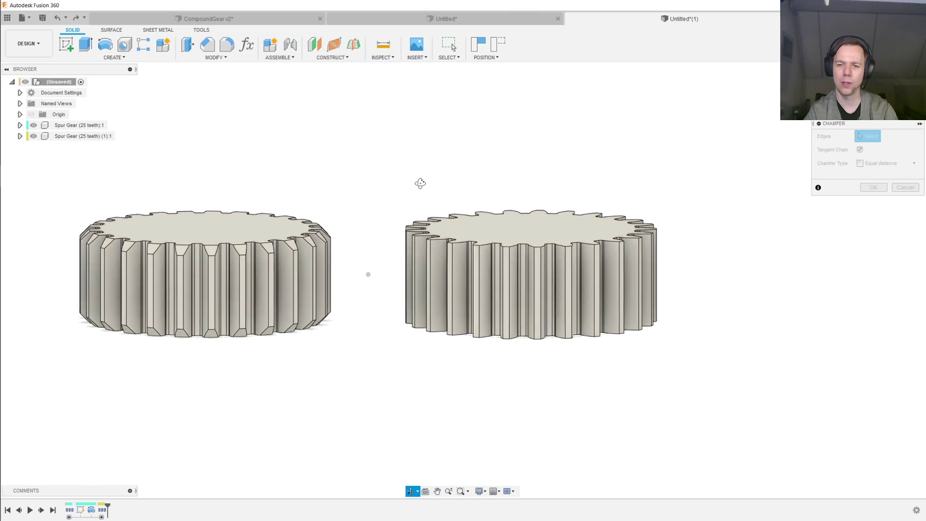
{"action": "middle_click_drag", "start_coordinate": [396, 209], "coordinate": [393, 209], "text": "shift"}
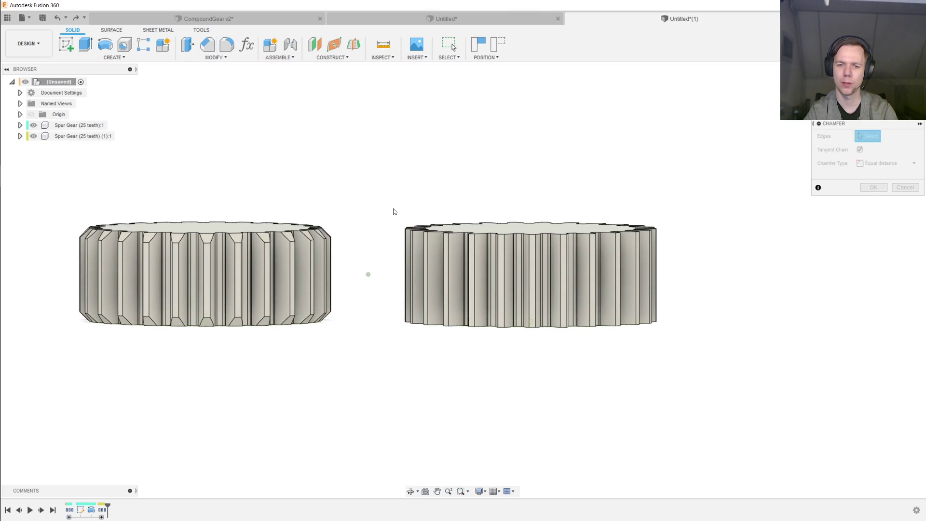
{"action": "left_click_drag", "start_coordinate": [386, 208], "coordinate": [673, 251]}
{"action": "left_click_drag", "start_coordinate": [382, 307], "coordinate": [672, 337]}
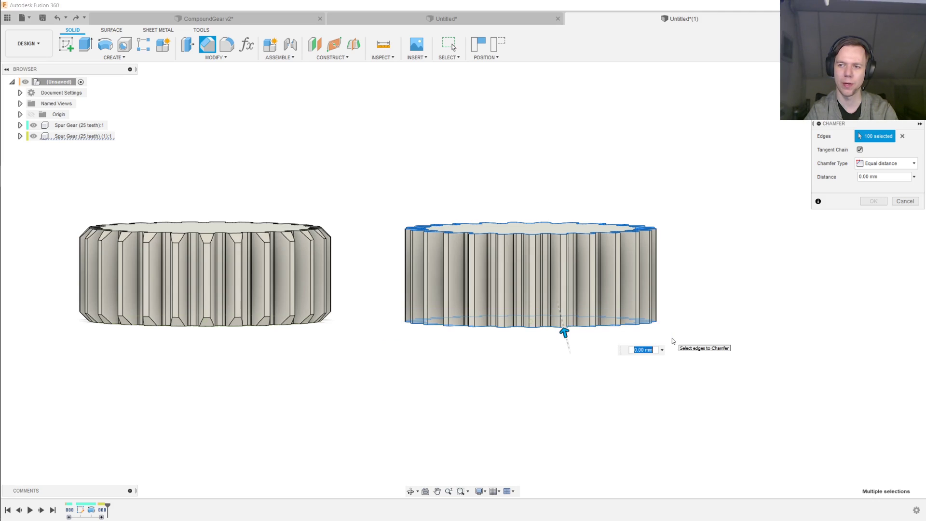
{"action": "middle_click_drag", "start_coordinate": [697, 294], "coordinate": [769, 209], "text": "shift"}
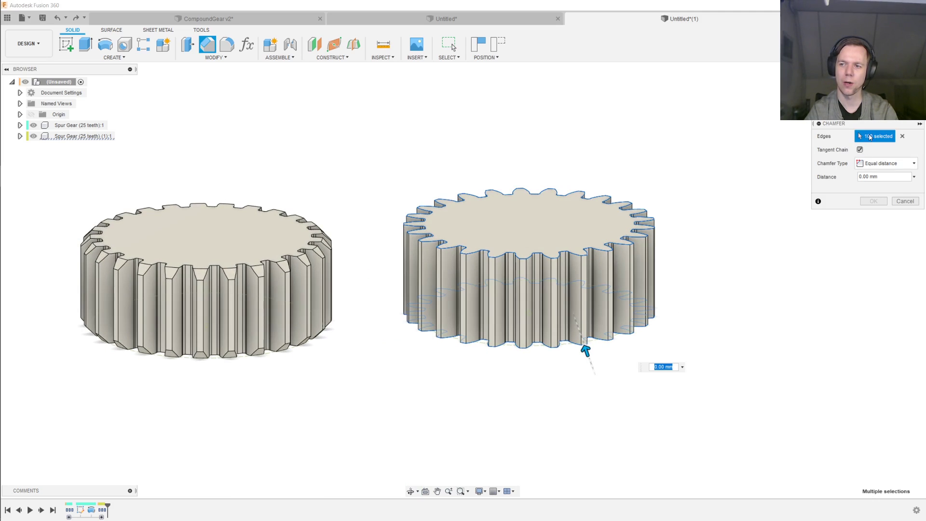
{"action": "left_click", "coordinate": [870, 177]}
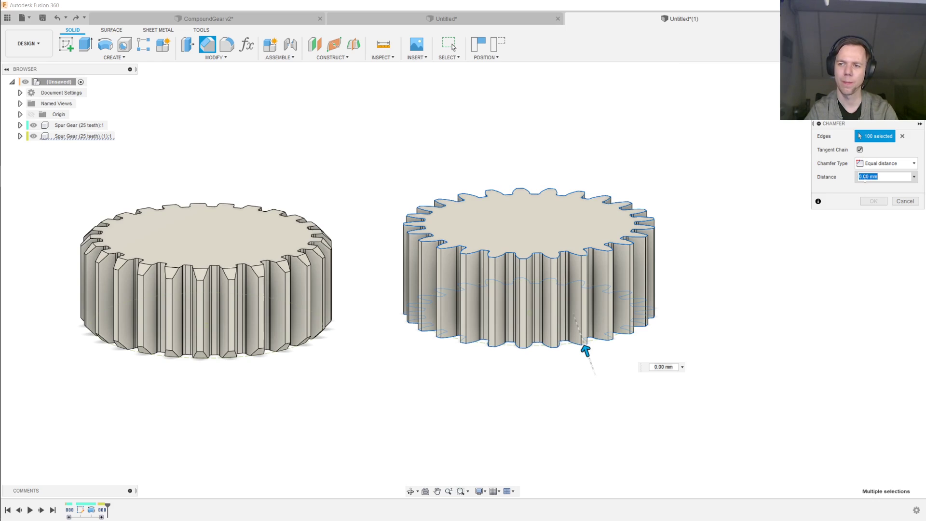
{"action": "type", "text": "1"}
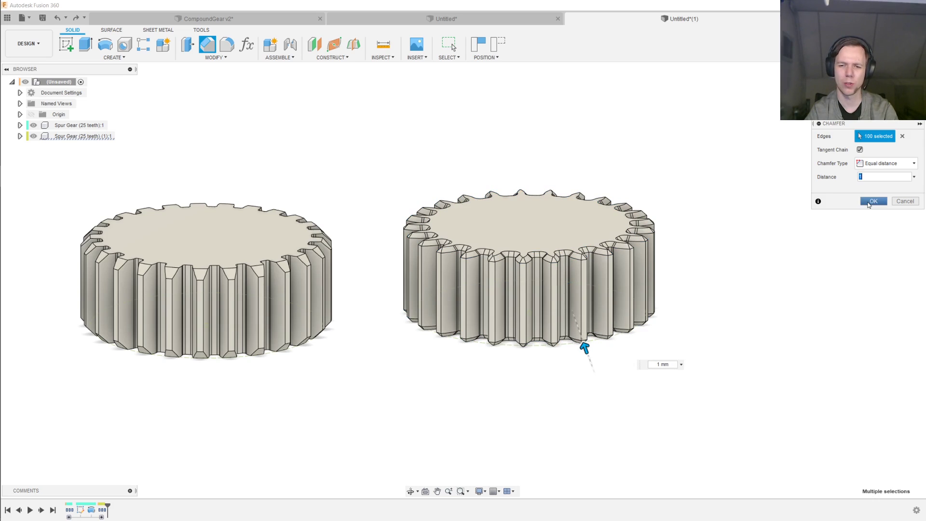
{"action": "left_click", "coordinate": [872, 201]}
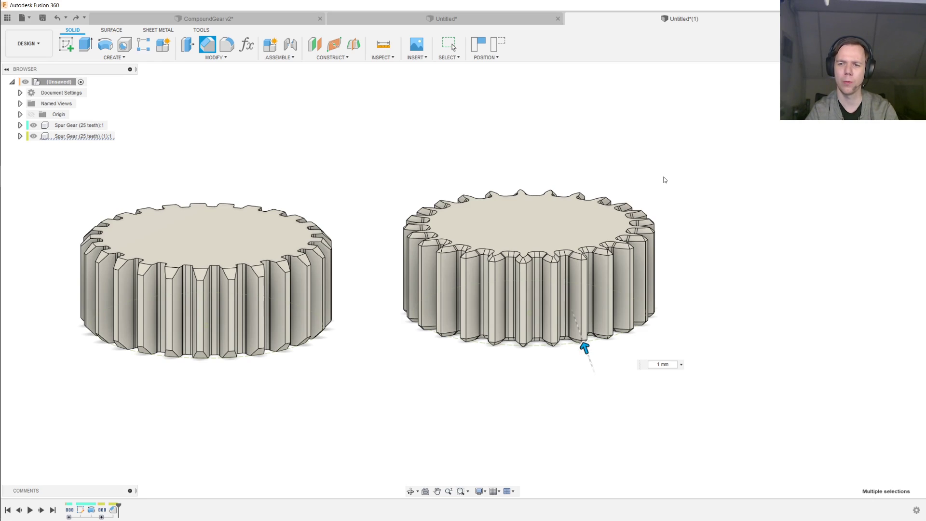
{"action": "key", "text": "Escape"}
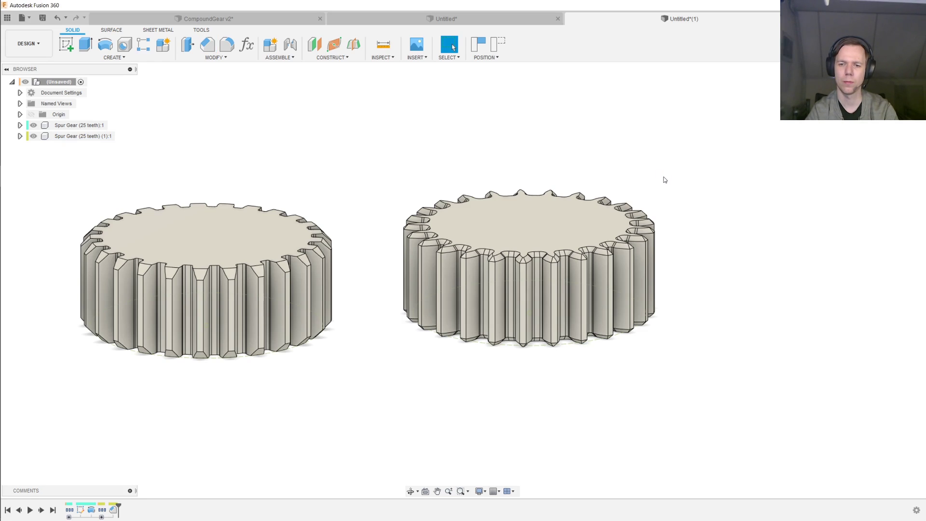
Undo the last change and select the Chamfer1 feature in the timeline
{"action": "middle_click_drag", "start_coordinate": [665, 179], "coordinate": [642, 189], "text": "shift"}
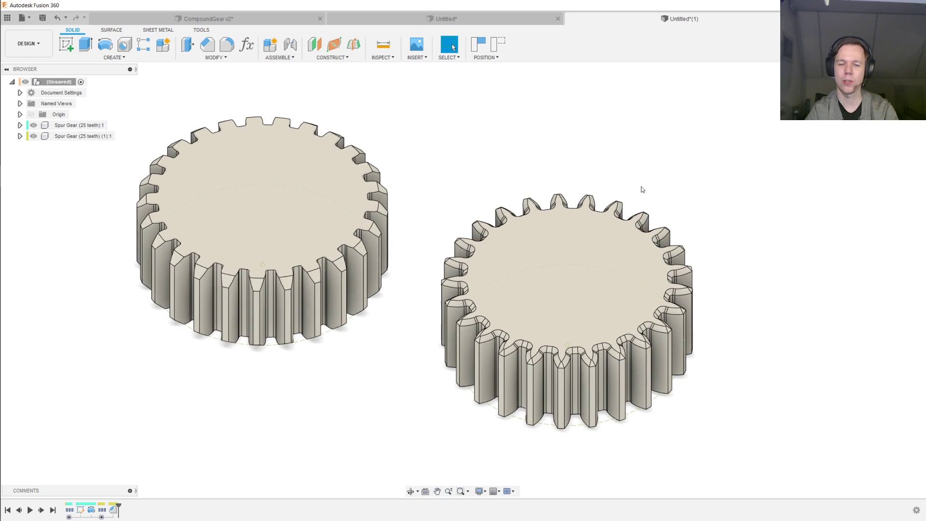
{"action": "key", "text": "ctrl+z"}
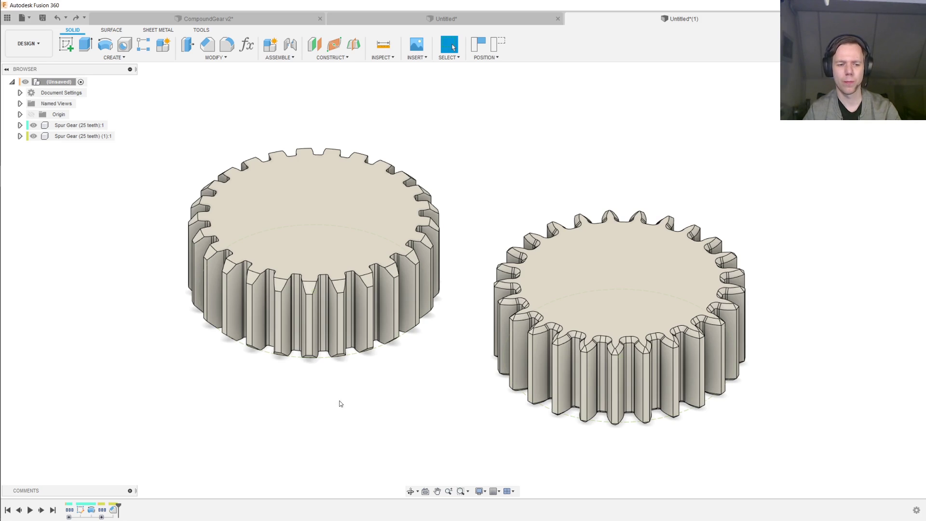
{"action": "left_click", "coordinate": [114, 509]}
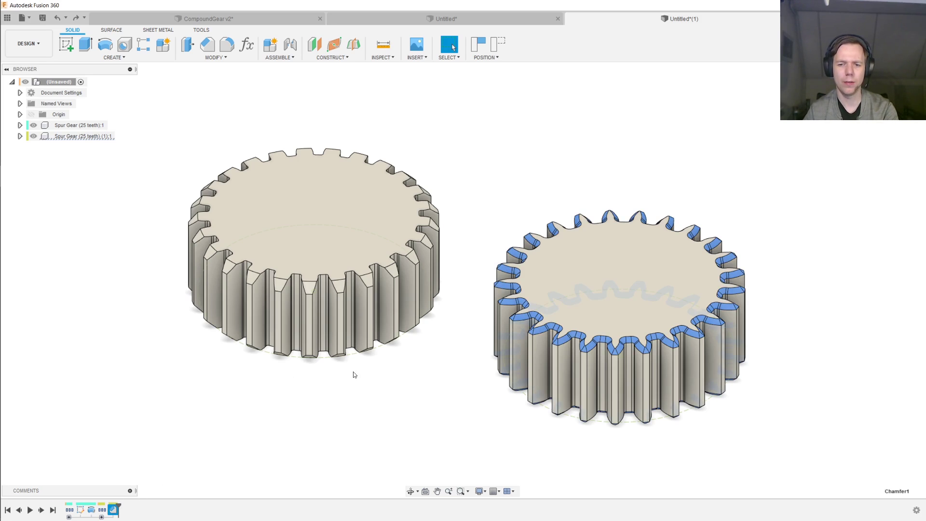
{"action": "key", "text": "Delete"}
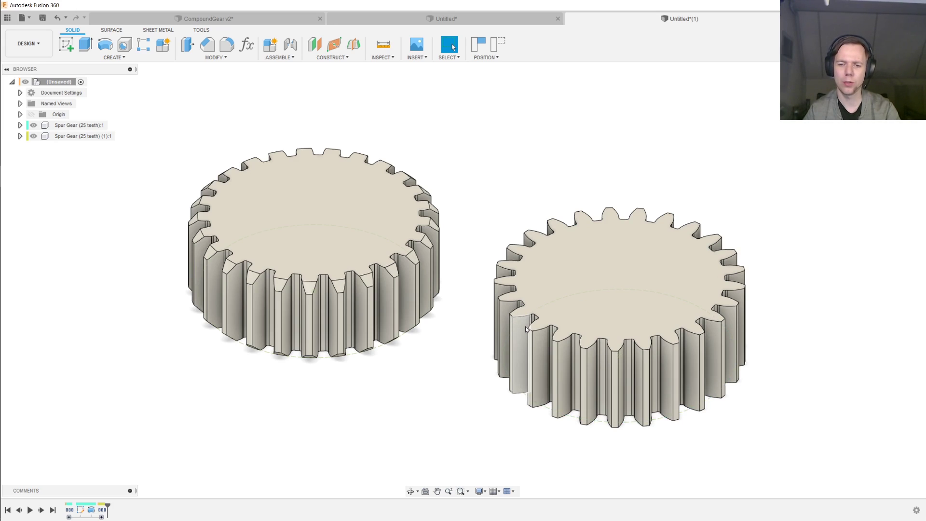
{"action": "scroll", "coordinate": [520, 322], "scroll_direction": "up", "scroll_amount": 8}
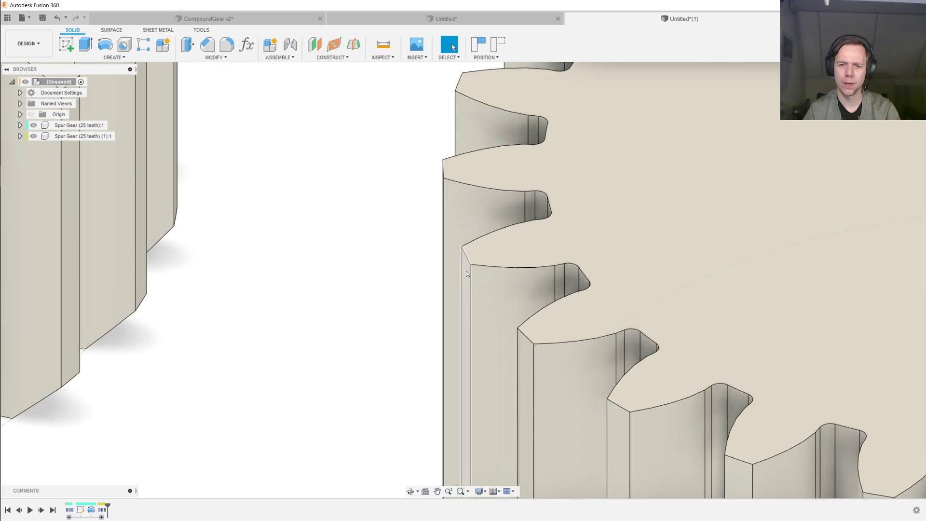
{"action": "middle_click_drag", "start_coordinate": [465, 270], "coordinate": [442, 189]}
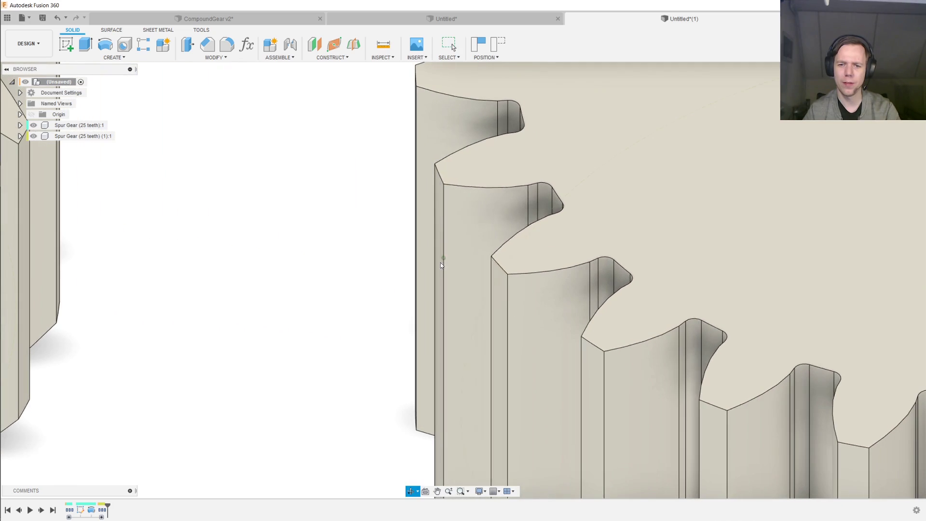
{"action": "left_click", "coordinate": [500, 266]}
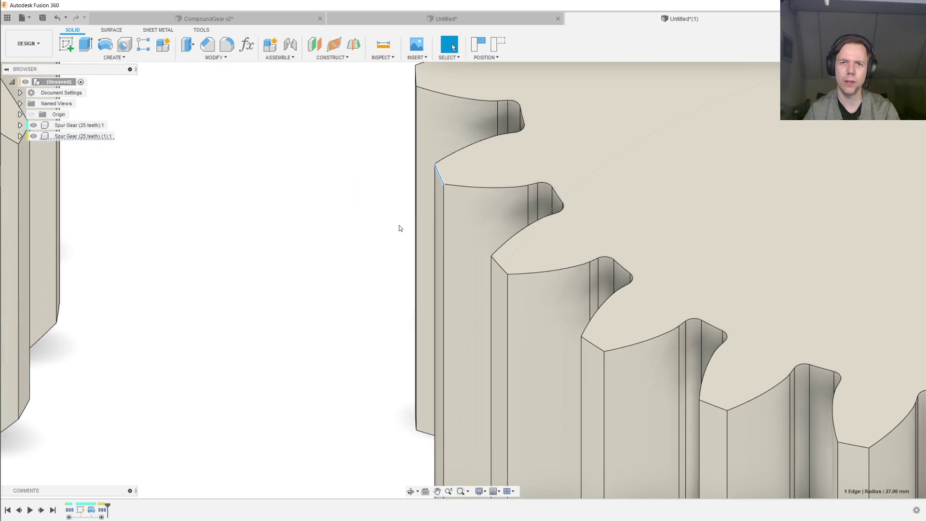
{"action": "scroll", "coordinate": [398, 227], "scroll_direction": "down", "scroll_amount": 2}
{"action": "scroll", "coordinate": [399, 226], "scroll_direction": "down", "scroll_amount": 3}
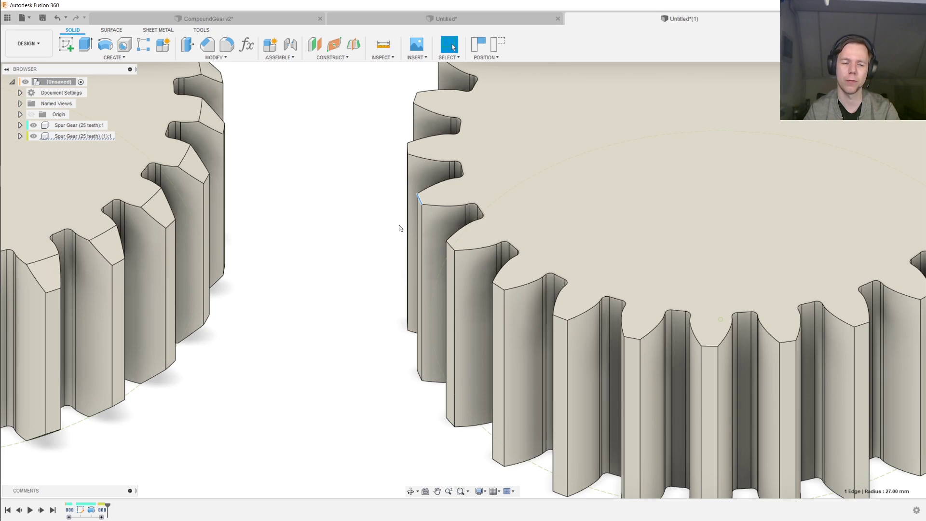
{"action": "scroll", "coordinate": [413, 247], "scroll_direction": "down", "scroll_amount": 4}
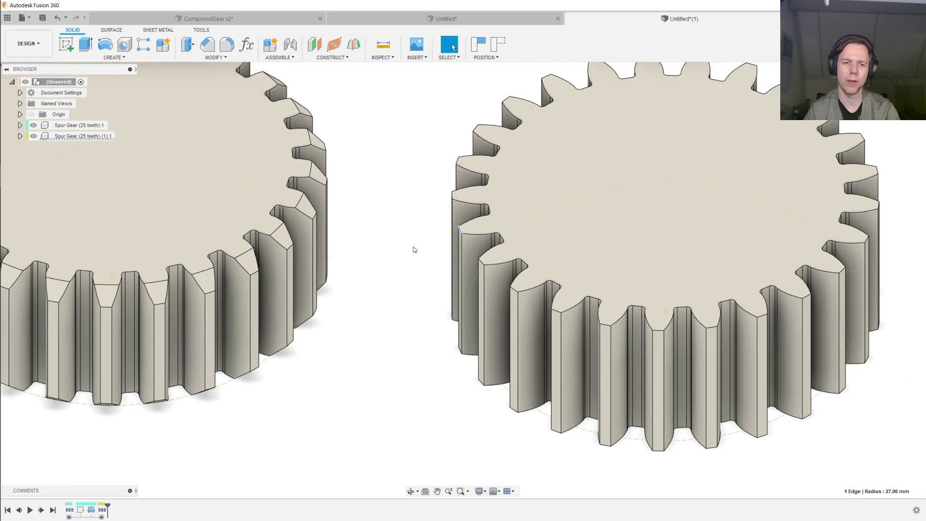
{"action": "left_click", "coordinate": [413, 249]}
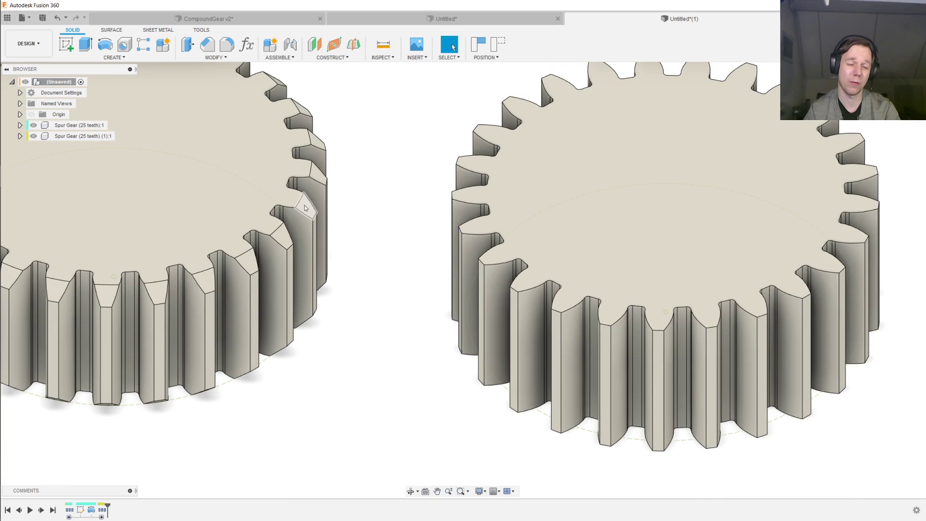
{"action": "left_click", "coordinate": [305, 206]}
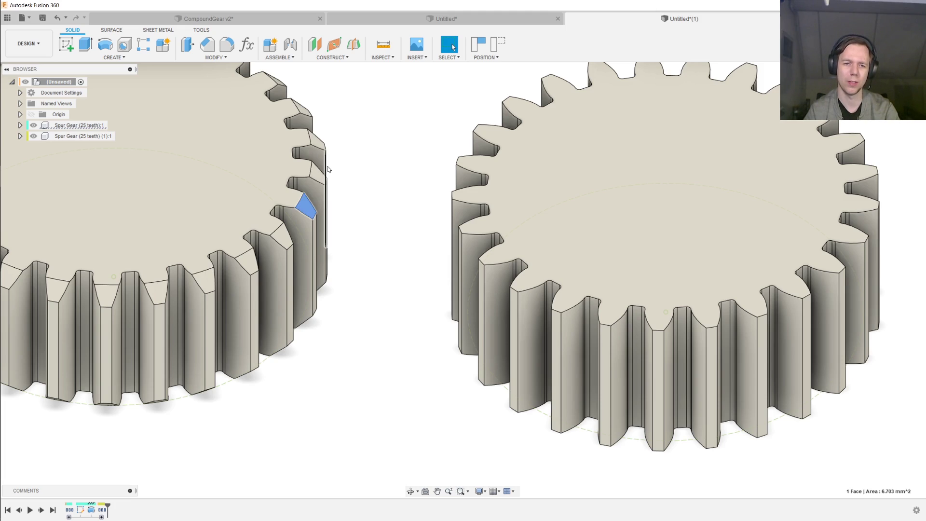
{"action": "left_click", "coordinate": [380, 219]}
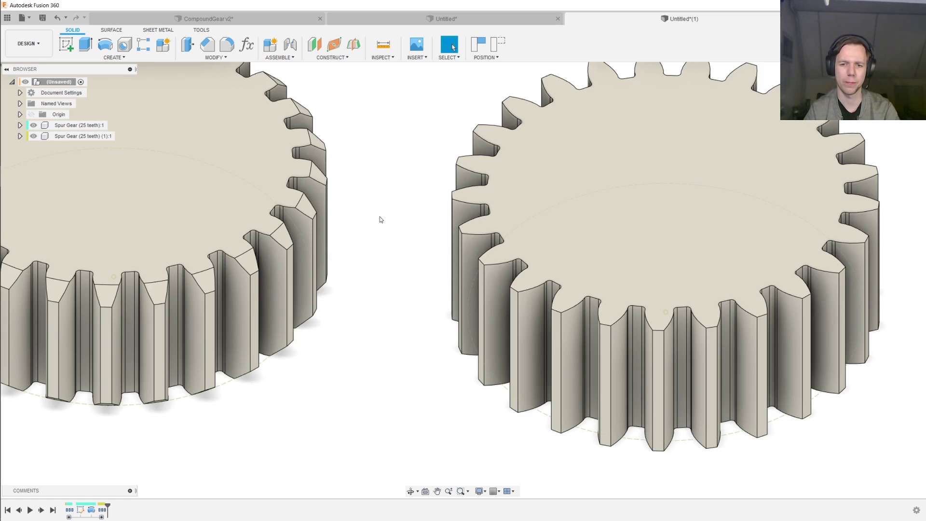
{"action": "key", "text": "ctrl+y"}
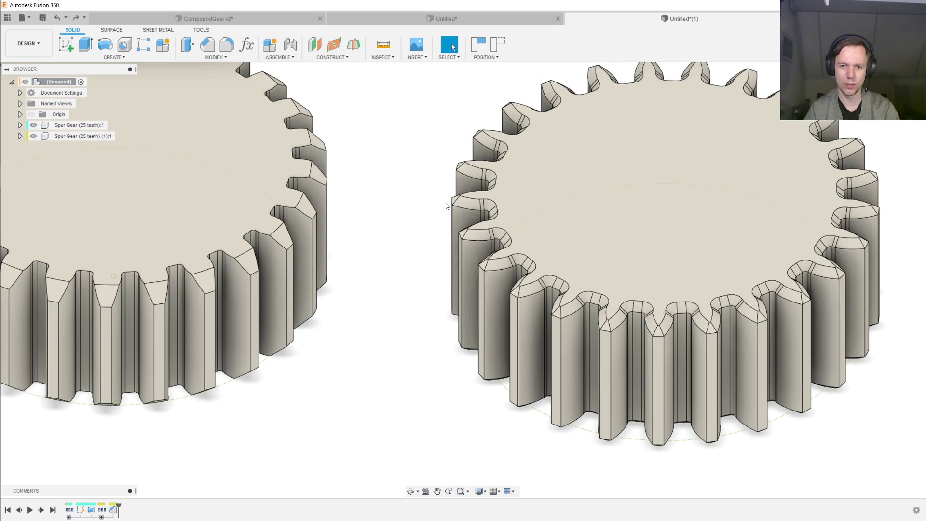
Zoom, pan and orbit to inspect both chamfered gears from a low oblique angle
{"action": "scroll", "coordinate": [446, 206], "scroll_direction": "down", "scroll_amount": 4}
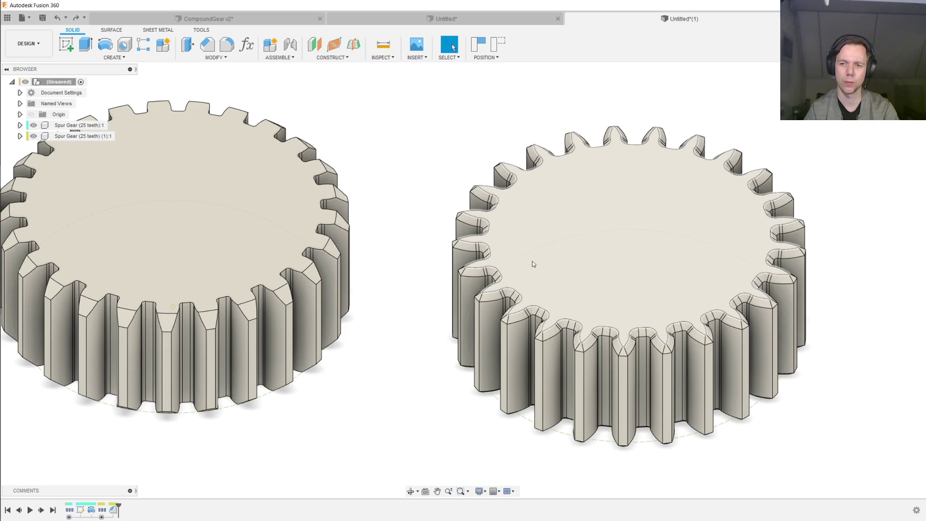
{"action": "middle_click_drag", "start_coordinate": [388, 219], "coordinate": [437, 223]}
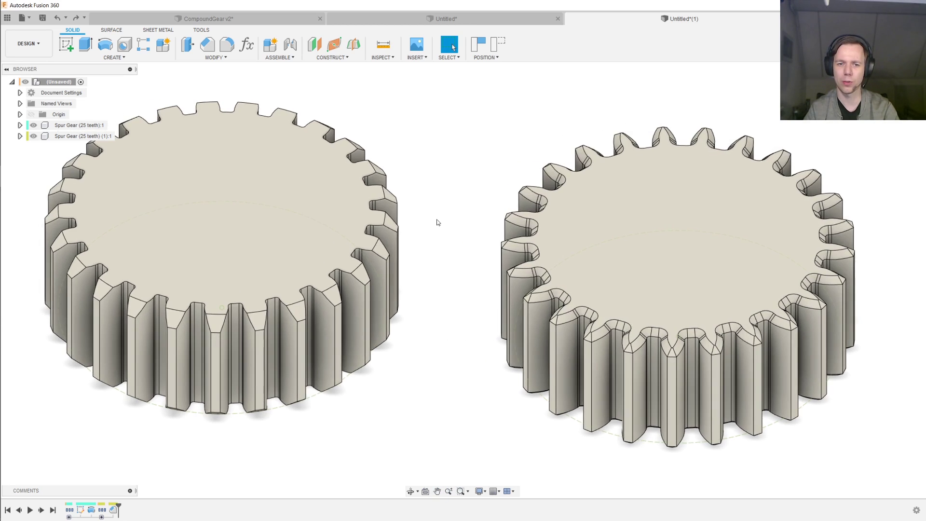
{"action": "scroll", "coordinate": [448, 225], "scroll_direction": "up", "scroll_amount": 3}
{"action": "mouse_move", "coordinate": [512, 254]}
{"action": "middle_mouse_down"}
{"action": "mouse_move", "coordinate": [560, 248]}
{"action": "mouse_move", "coordinate": [543, 260]}
{"action": "mouse_move", "coordinate": [529, 253]}
{"action": "middle_mouse_up"}
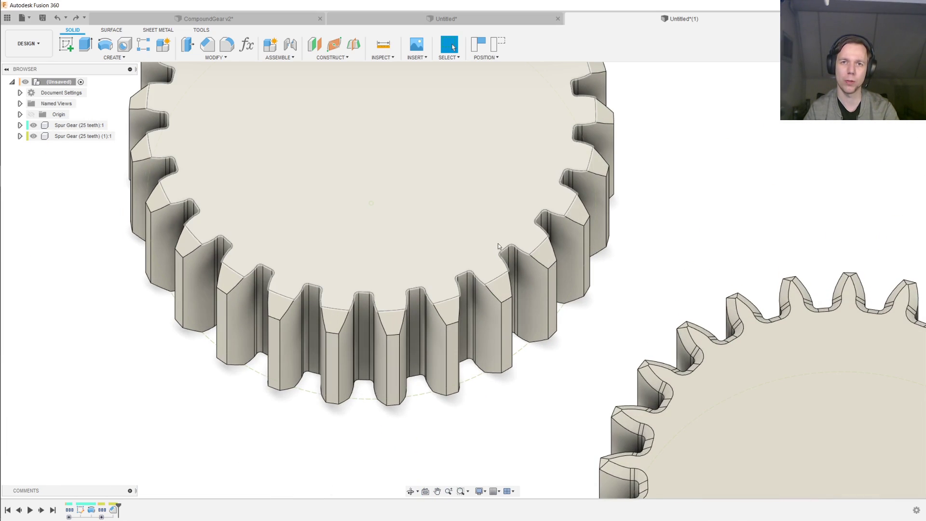
{"action": "scroll", "coordinate": [523, 249], "scroll_direction": "down", "scroll_amount": 3}
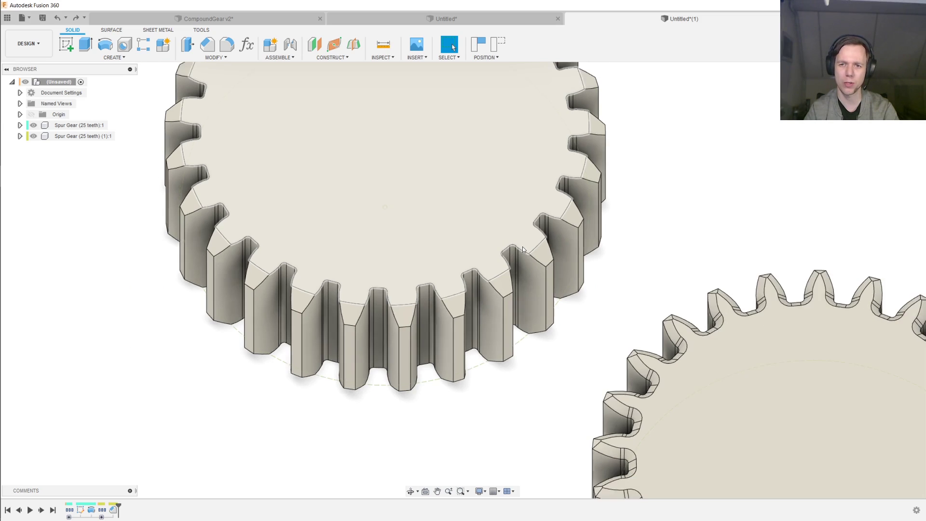
{"action": "middle_click_drag", "start_coordinate": [577, 333], "coordinate": [497, 277], "text": "shift"}
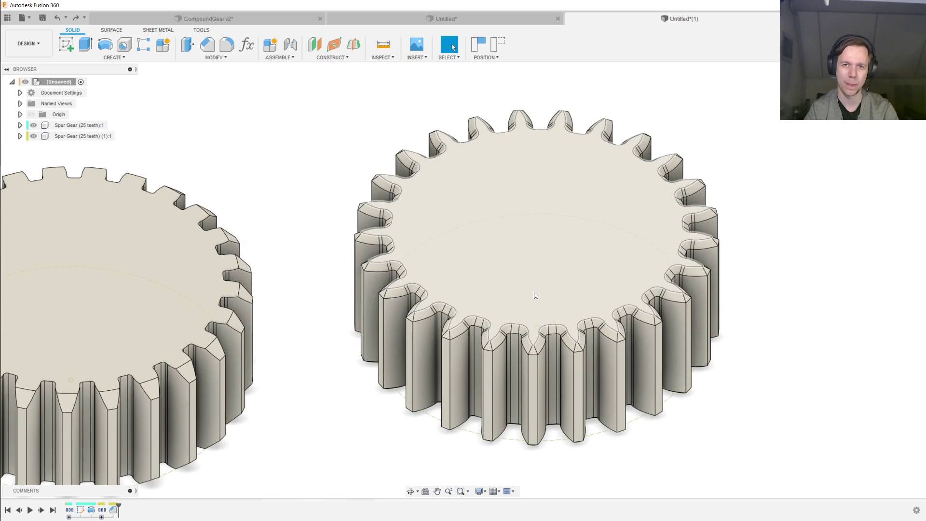
{"action": "middle_click_drag", "start_coordinate": [533, 295], "coordinate": [584, 319]}
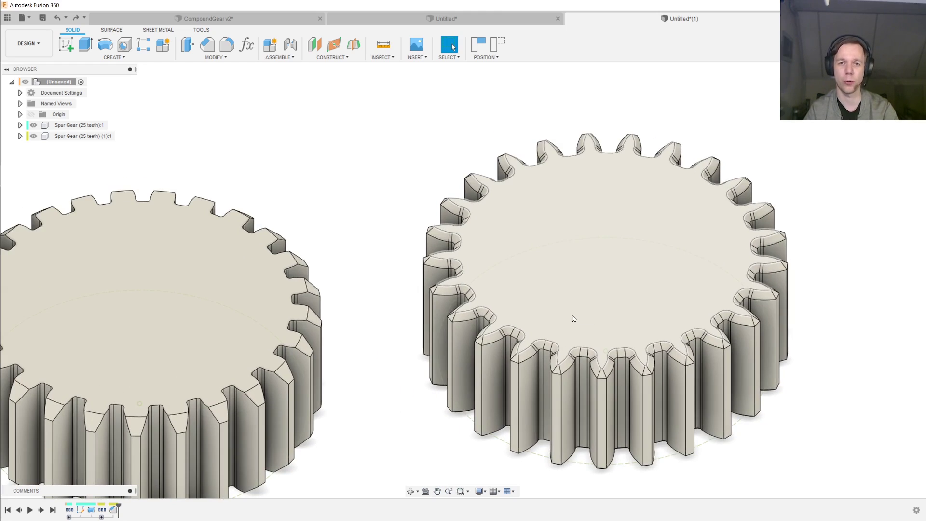